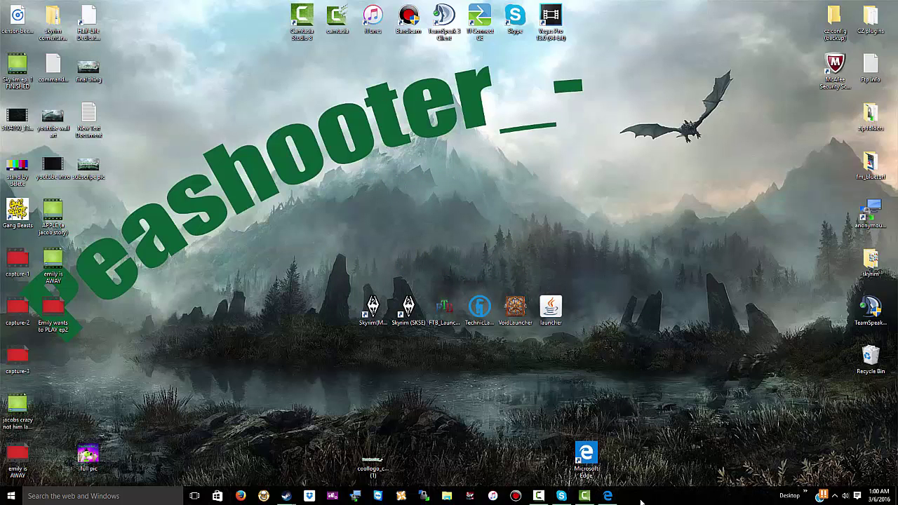
Switch to the Microsoft Edge window with the WinRAR download page
click(609, 497)
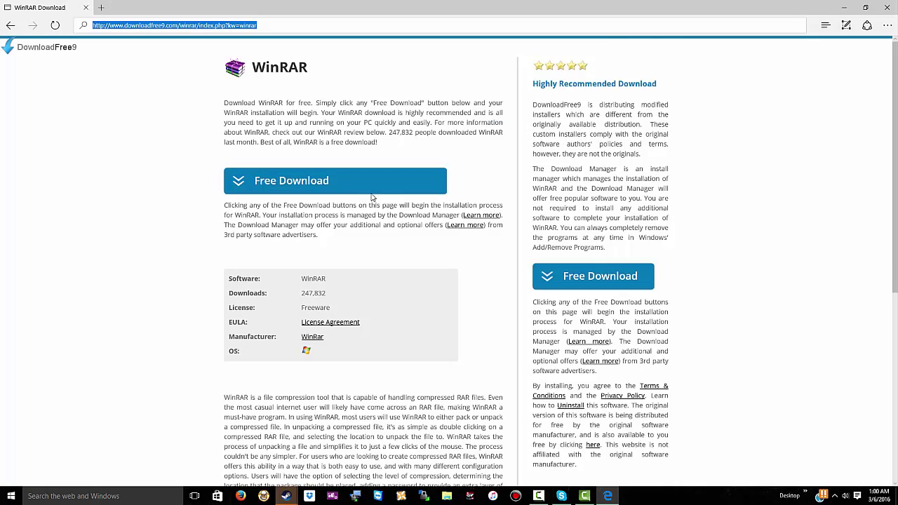
click(331, 187)
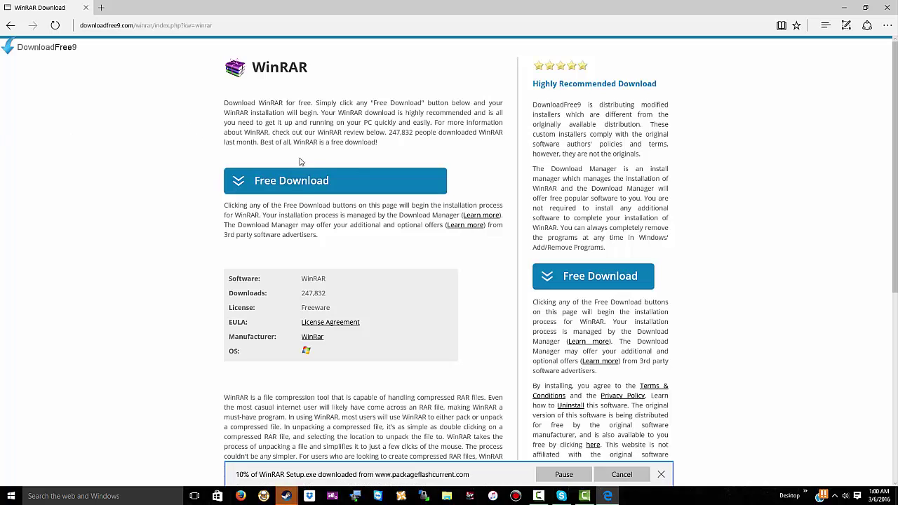
scroll(302, 194, down, 1)
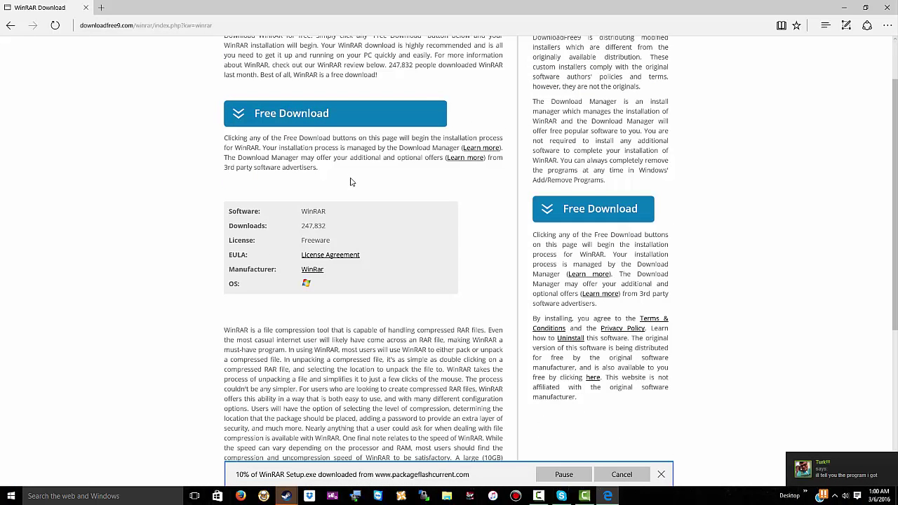
click(622, 475)
scroll(416, 297, up, 1)
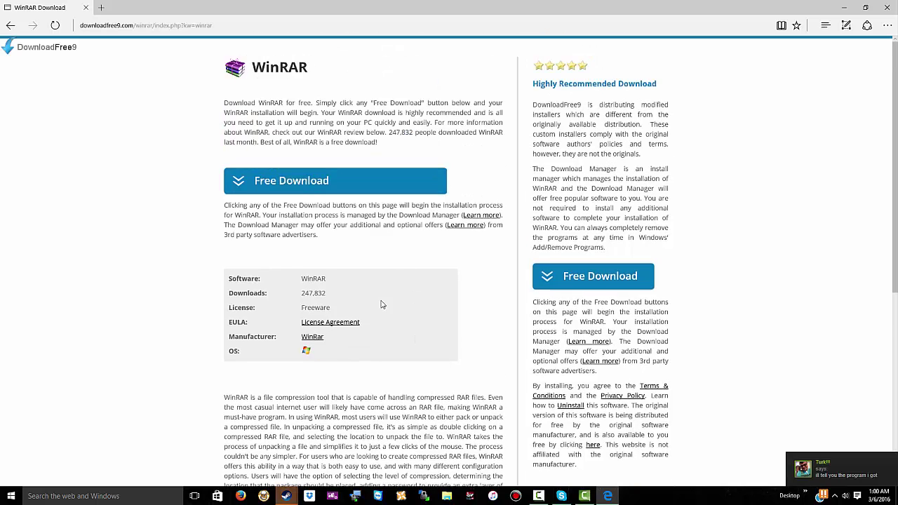
Search the web for "GAMEBANNA" and open the official GameBanana site from the results
click(161, 26)
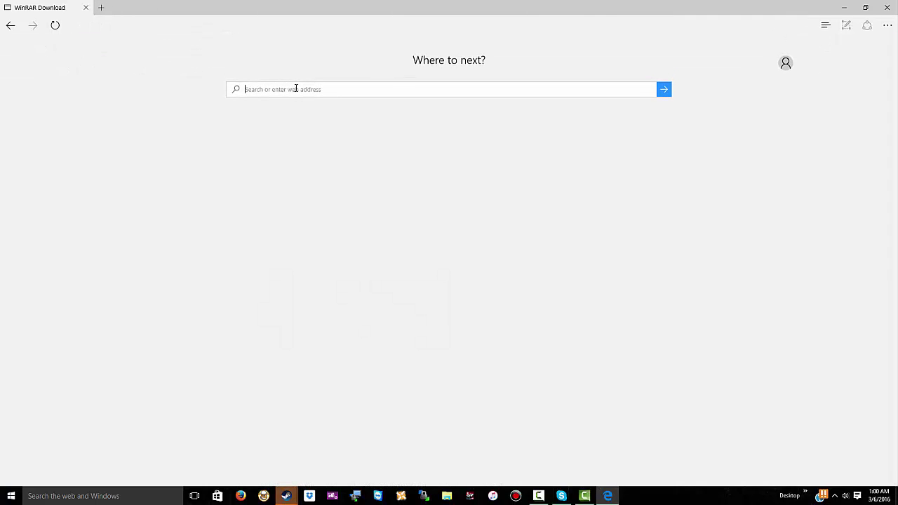
text(GAME)
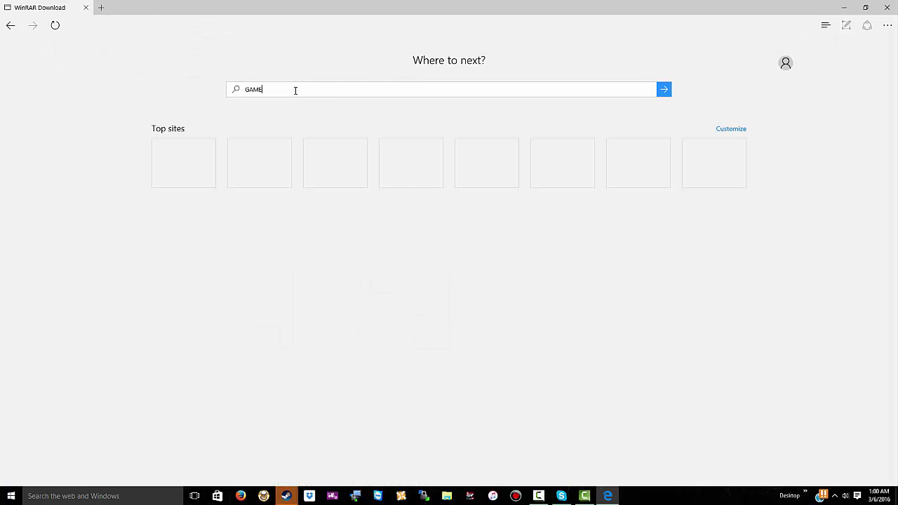
text(BANANA)
key(ctrl+t)
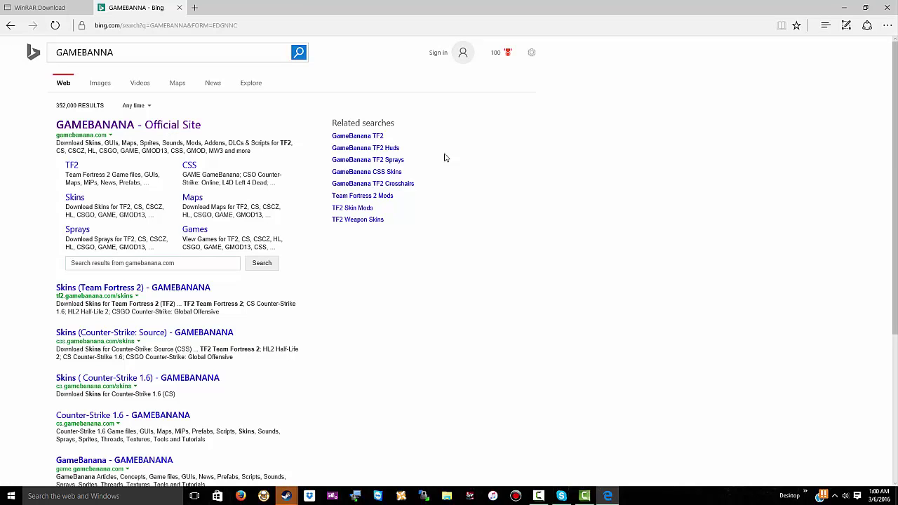
click(162, 129)
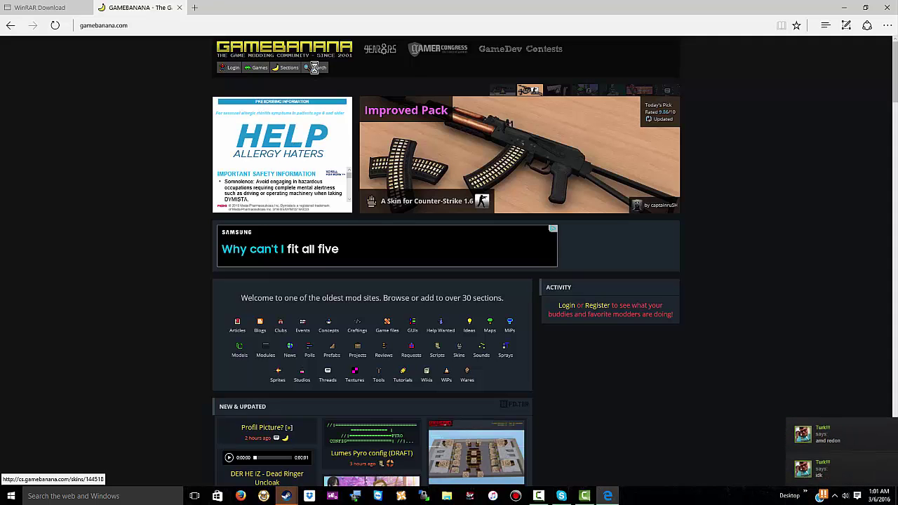
Search the GameBanana site for "aug skin"
click(315, 69)
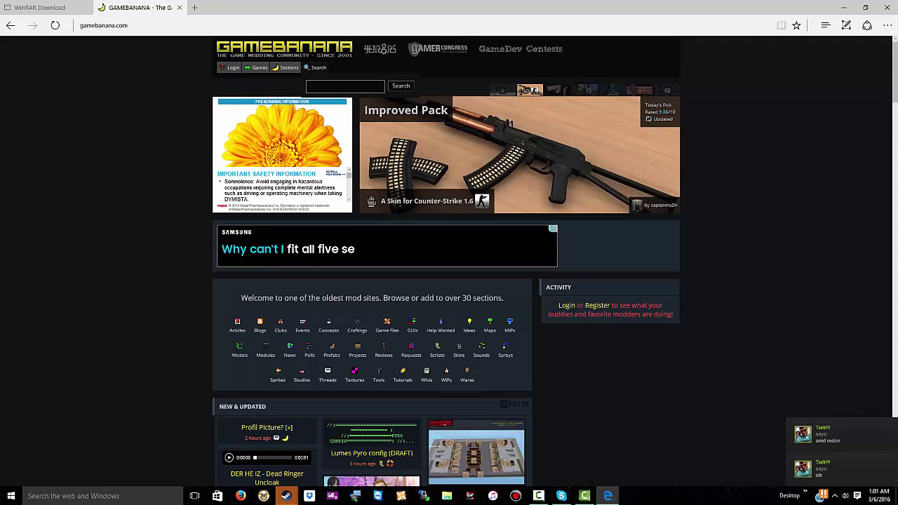
click(337, 85)
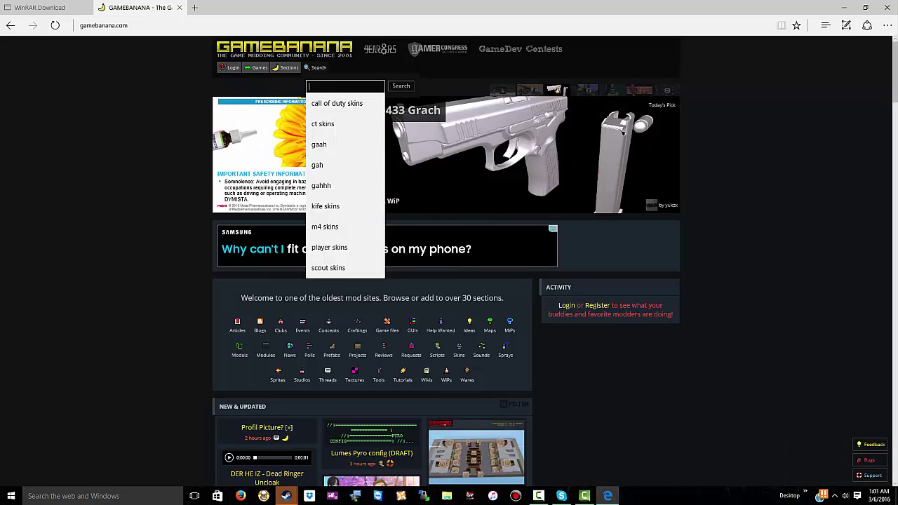
text(cz skins)
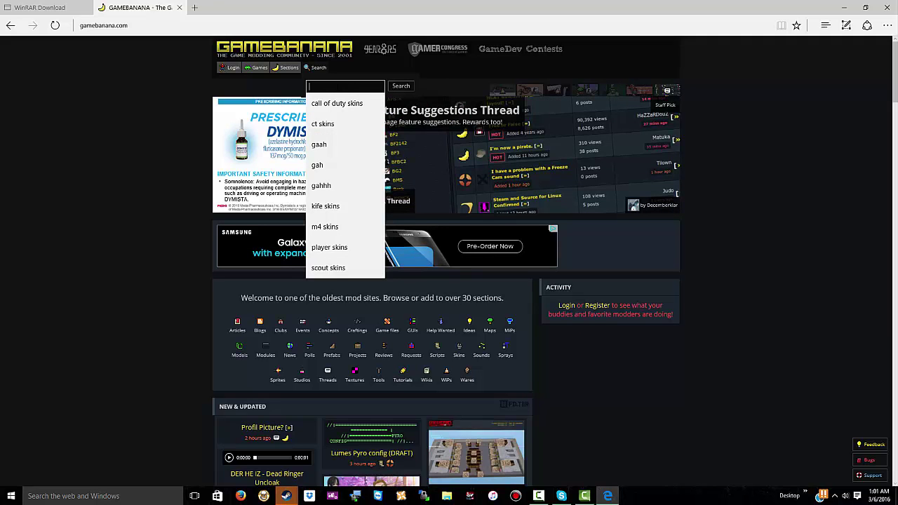
text(c)
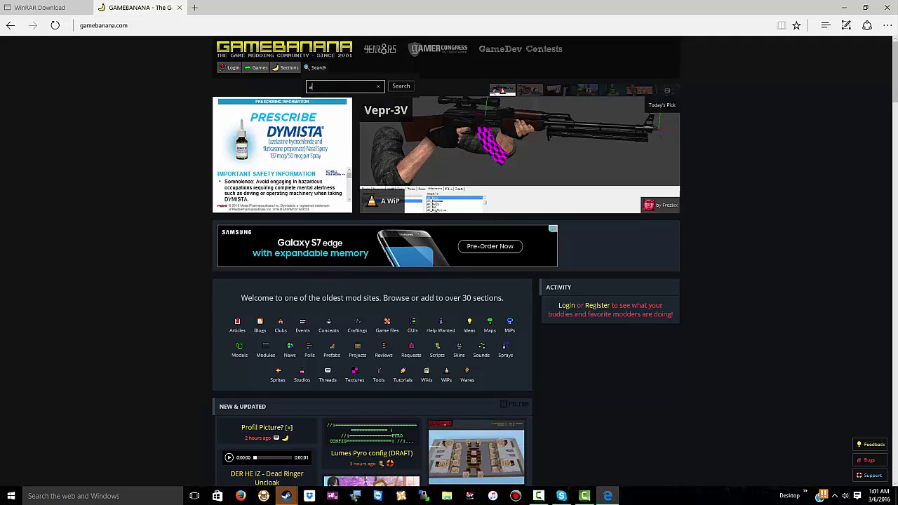
text(ug k)
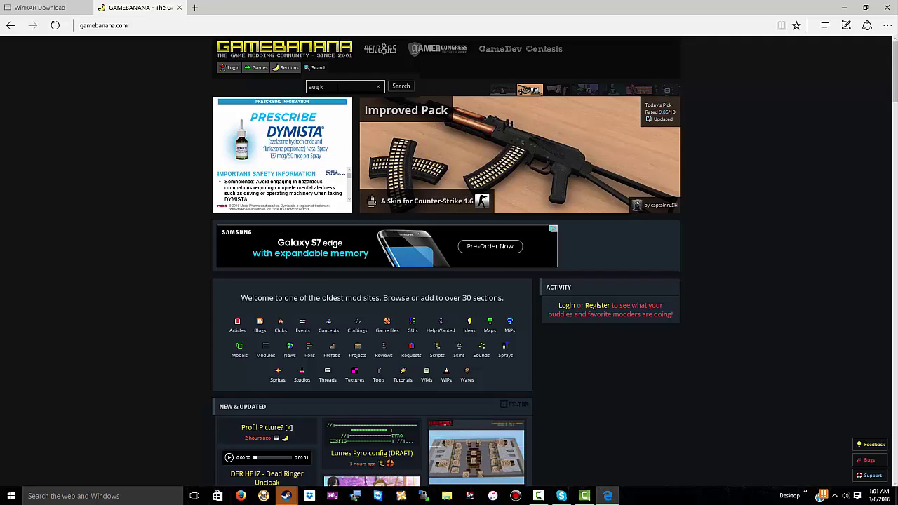
key(BackSpace)
text(skin)
key(Return)
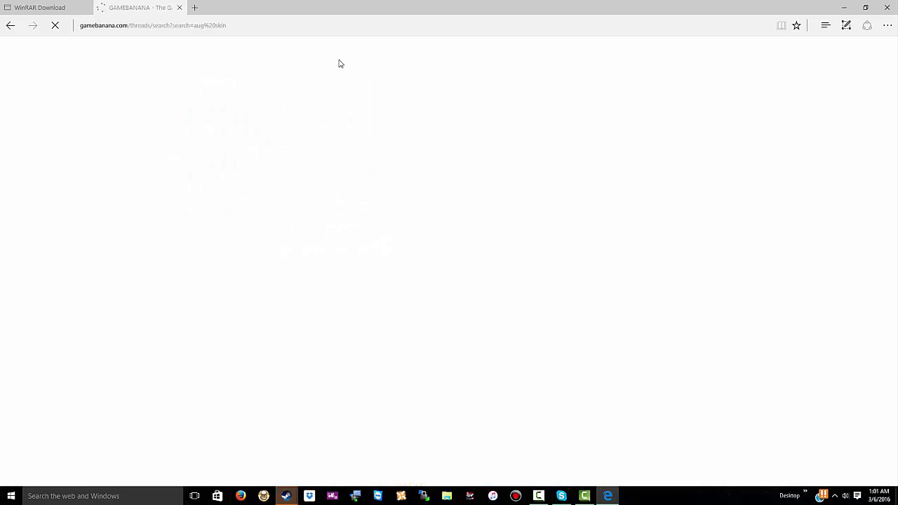
Filter the search results to the game Counter-Strike: Condition Zero and the Skins section
click(408, 144)
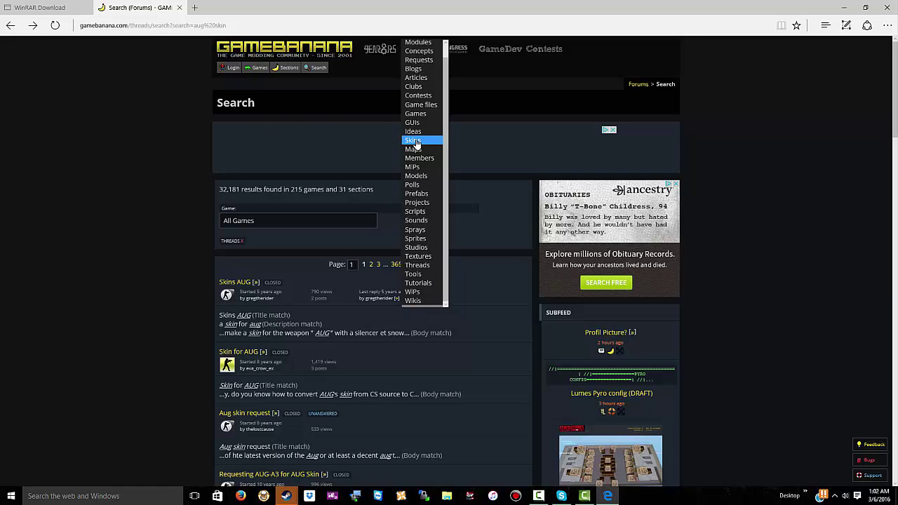
click(413, 141)
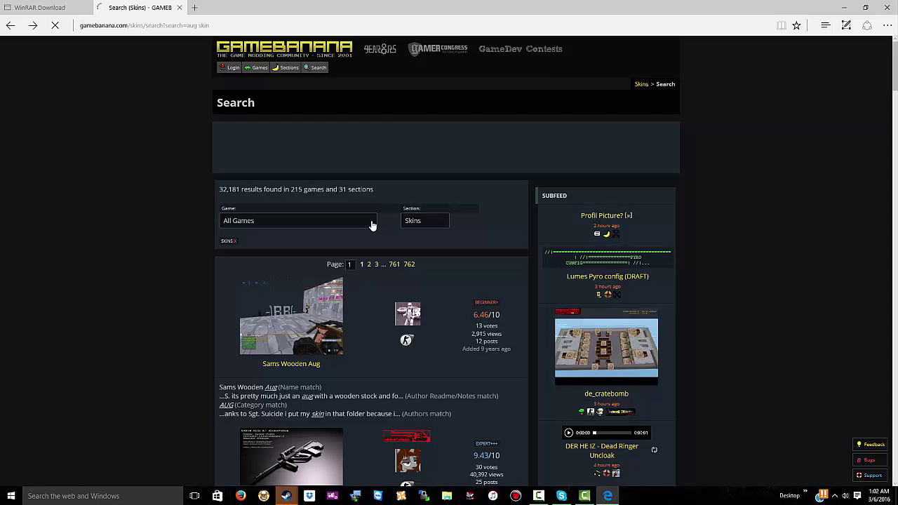
click(375, 221)
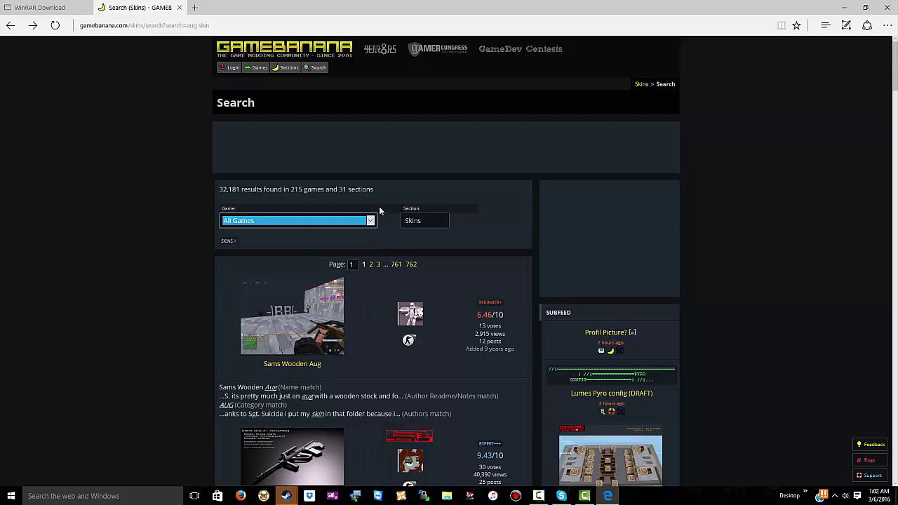
click(370, 224)
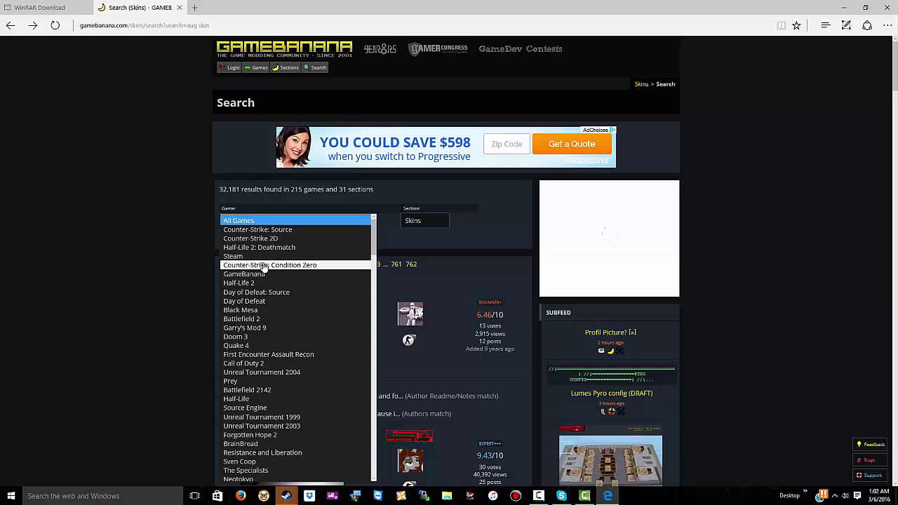
click(262, 254)
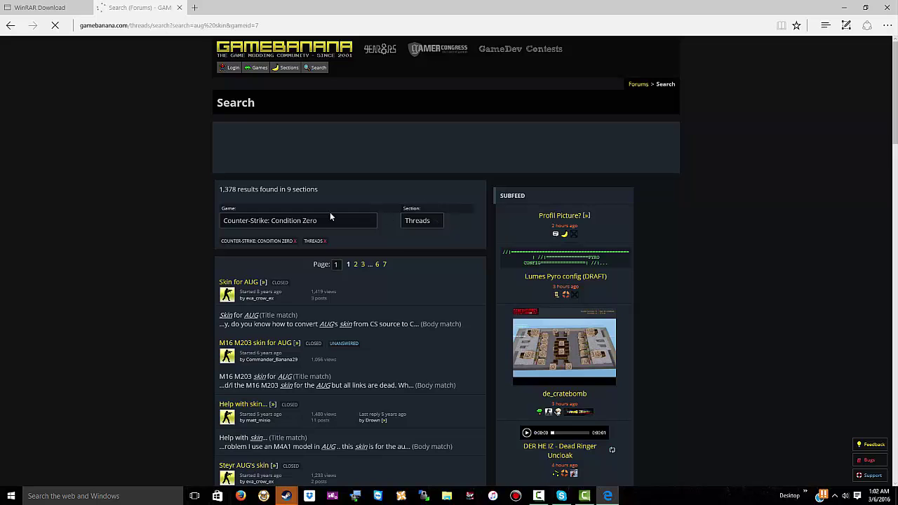
click(436, 222)
click(401, 142)
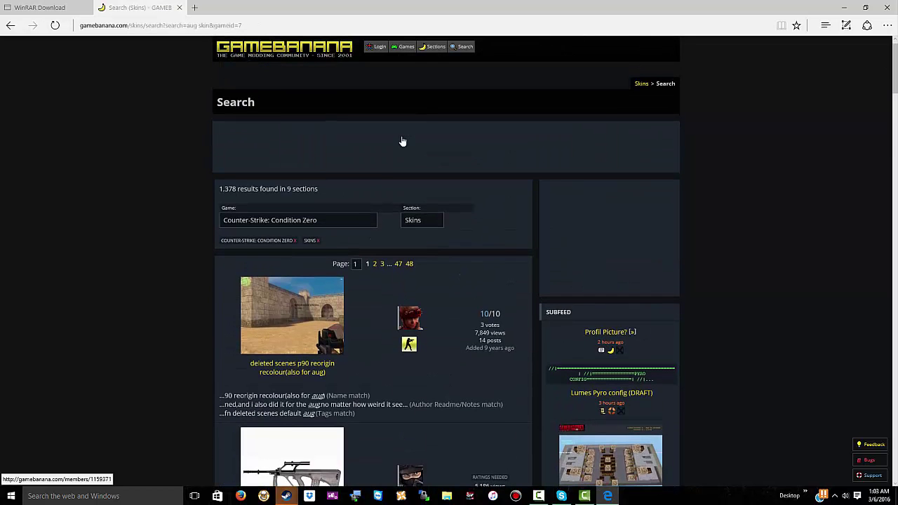
Browse the filtered AUG skins and open the page of Sproily's AUG-A2 With Eotech
scroll(400, 136, down, 10)
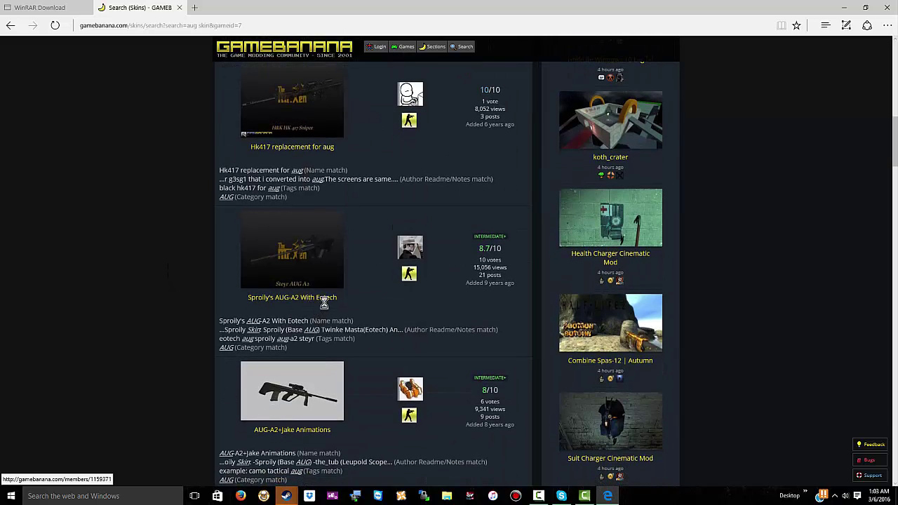
scroll(325, 301, up, 5)
scroll(326, 301, up, 5)
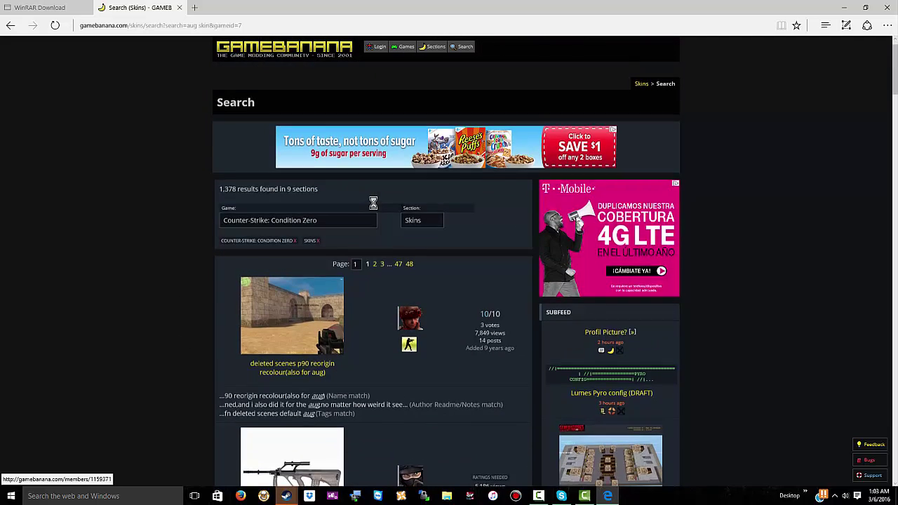
scroll(518, 149, down, 2)
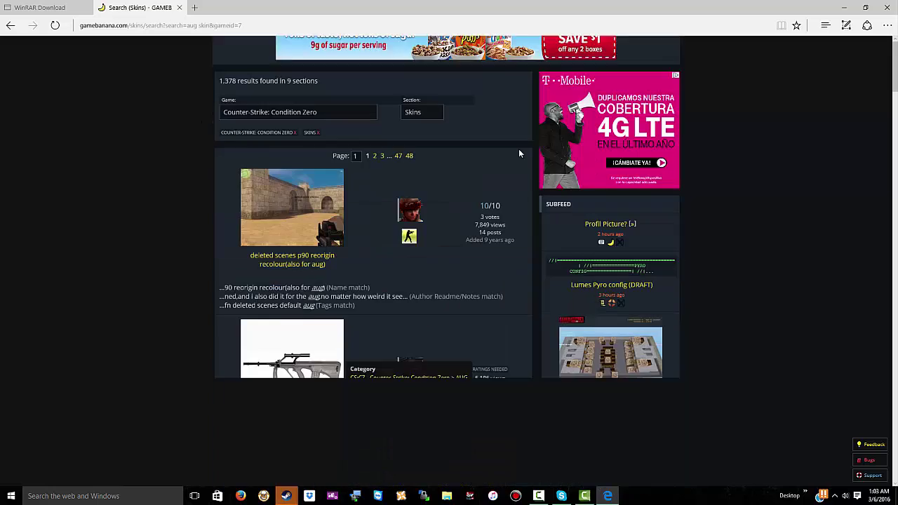
scroll(441, 223, down, 1)
scroll(447, 221, up, 3)
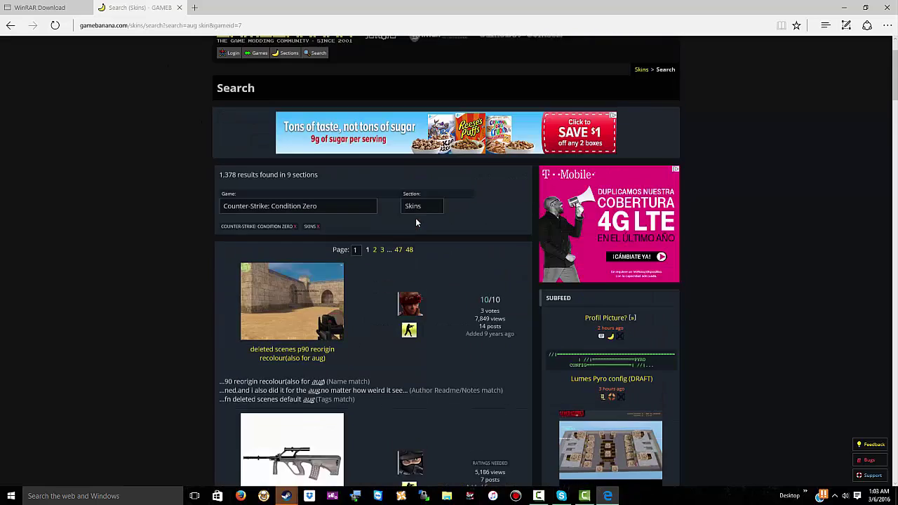
scroll(415, 222, down, 3)
scroll(415, 222, down, 4)
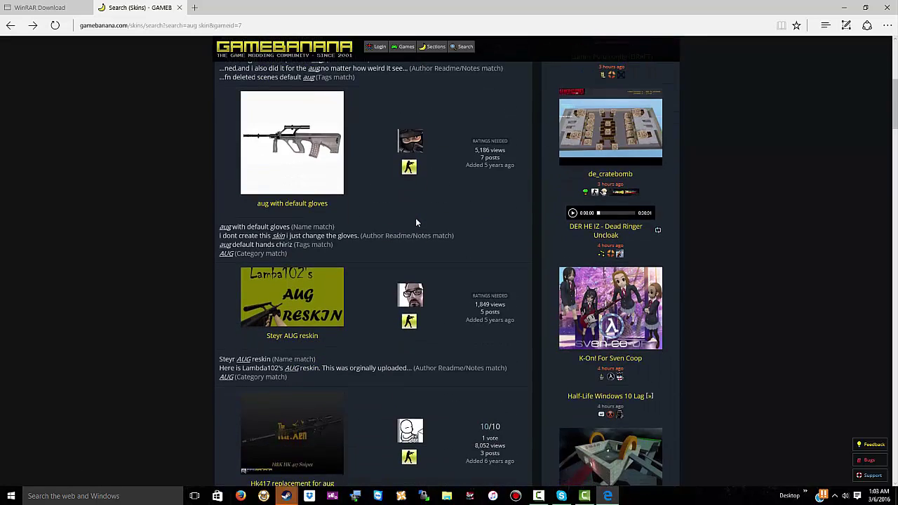
scroll(392, 244, down, 1)
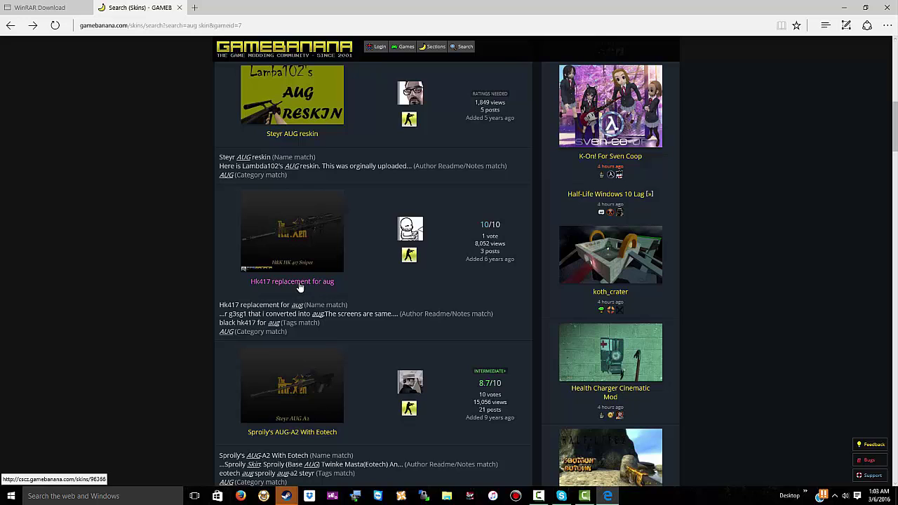
click(303, 435)
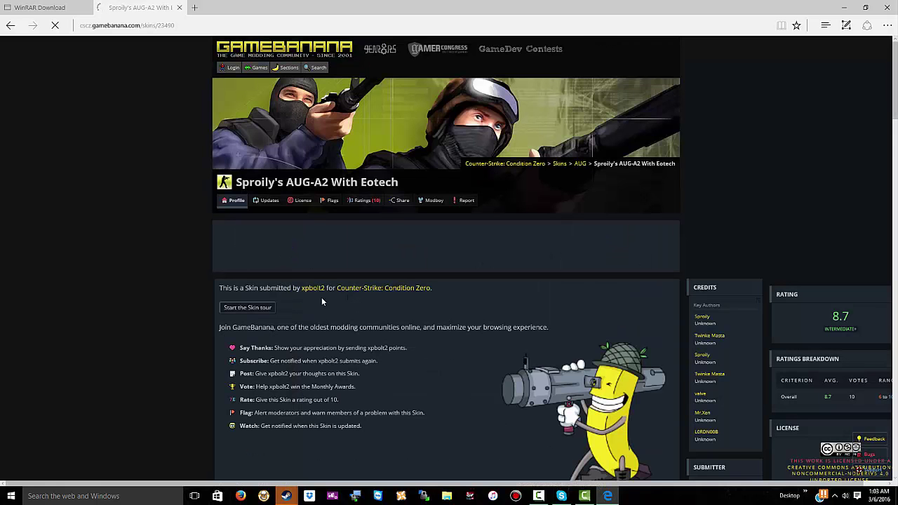
View the skin's first-person in-game screenshot at full size, and close it again
scroll(351, 306, down, 1)
scroll(351, 306, down, 3)
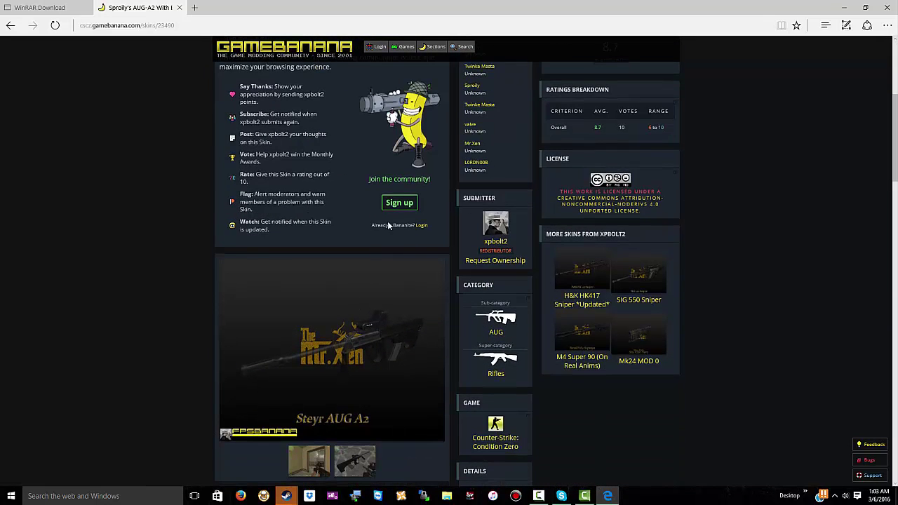
scroll(366, 295, down, 2)
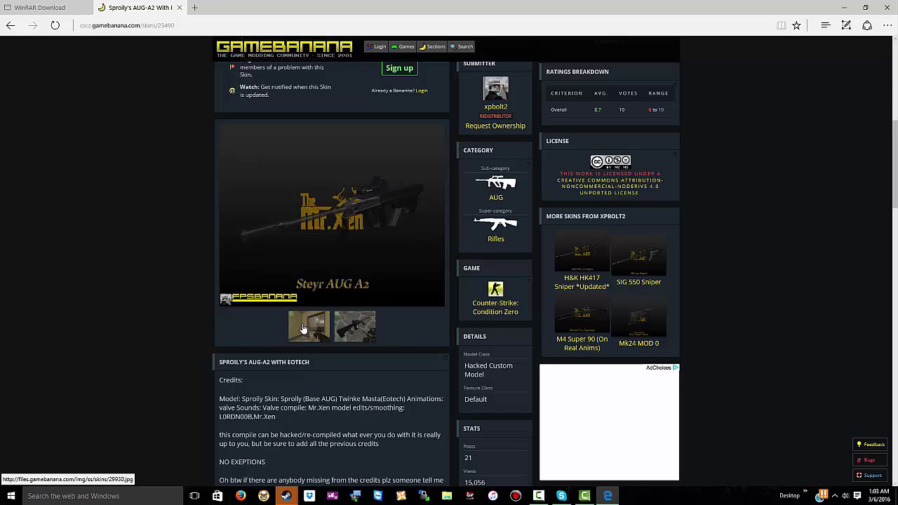
click(304, 325)
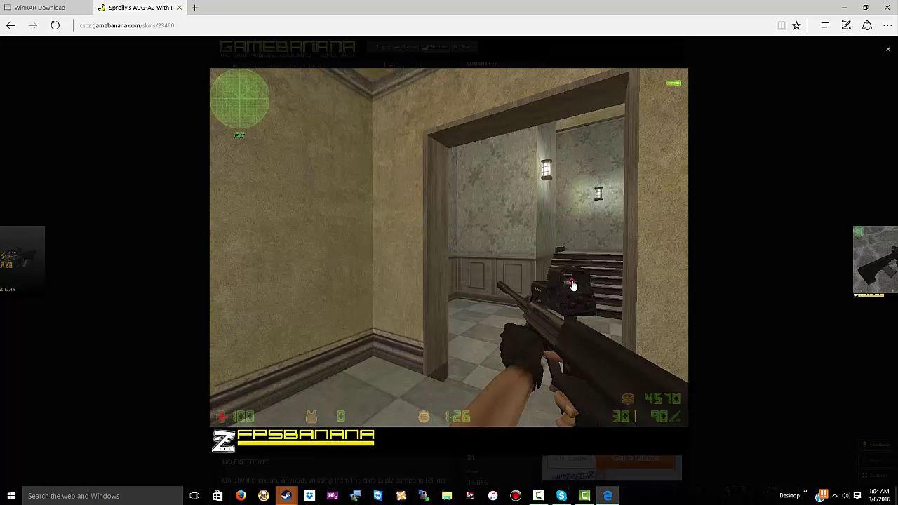
click(888, 49)
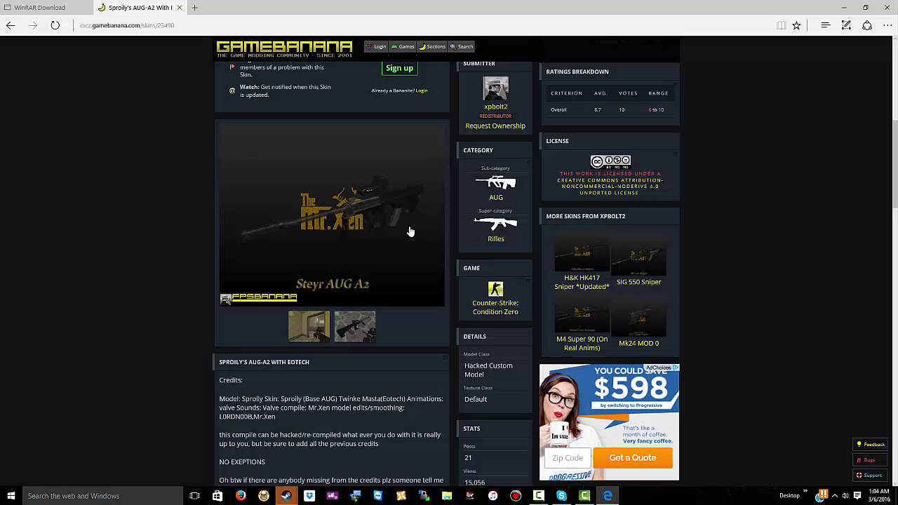
Examine the skin page's credits, manual download section and the submitter's other skins
scroll(429, 314, down, 3)
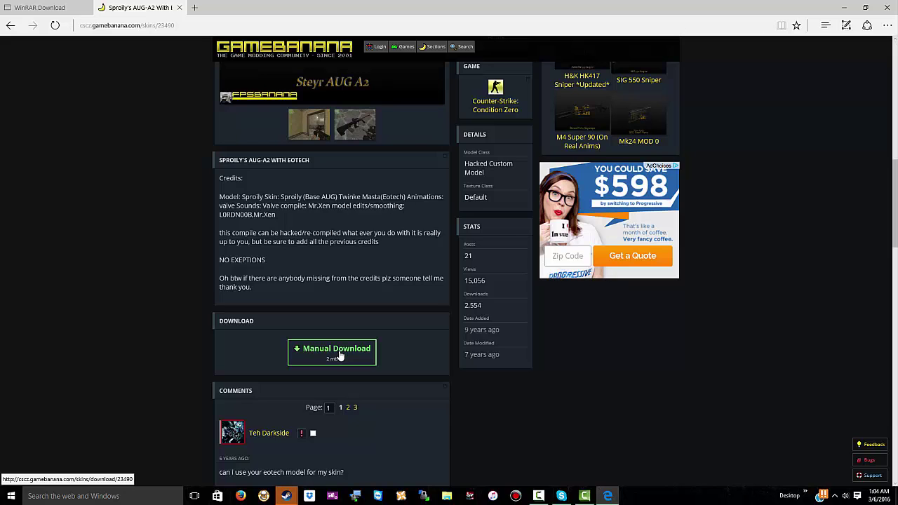
scroll(339, 356, up, 1)
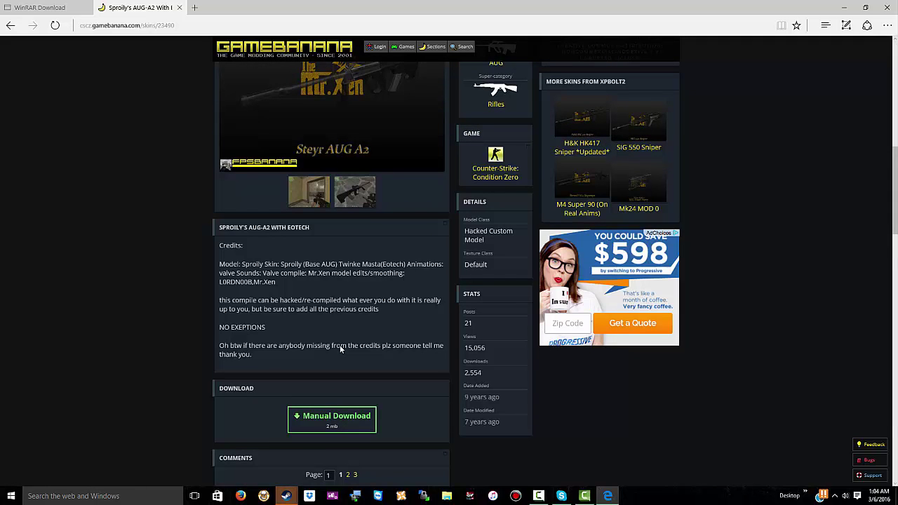
scroll(333, 379, down, 1)
scroll(635, 196, up, 2)
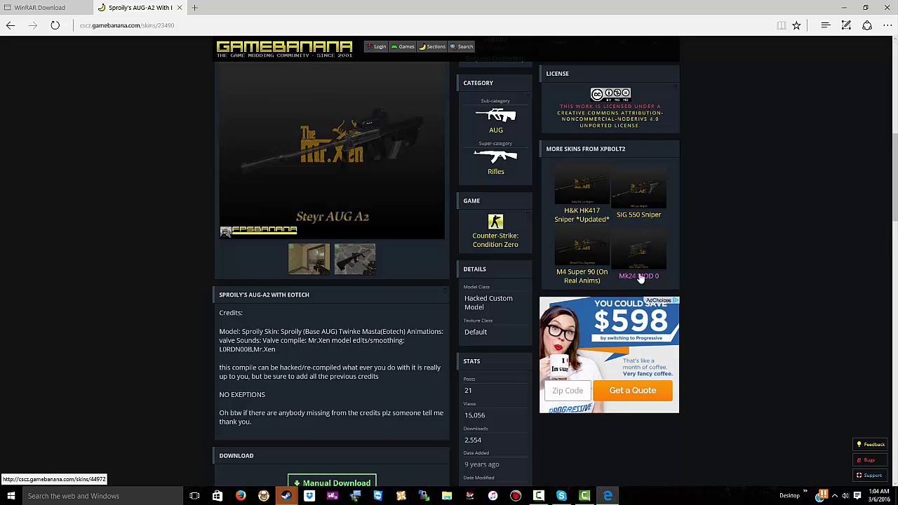
scroll(639, 277, down, 1)
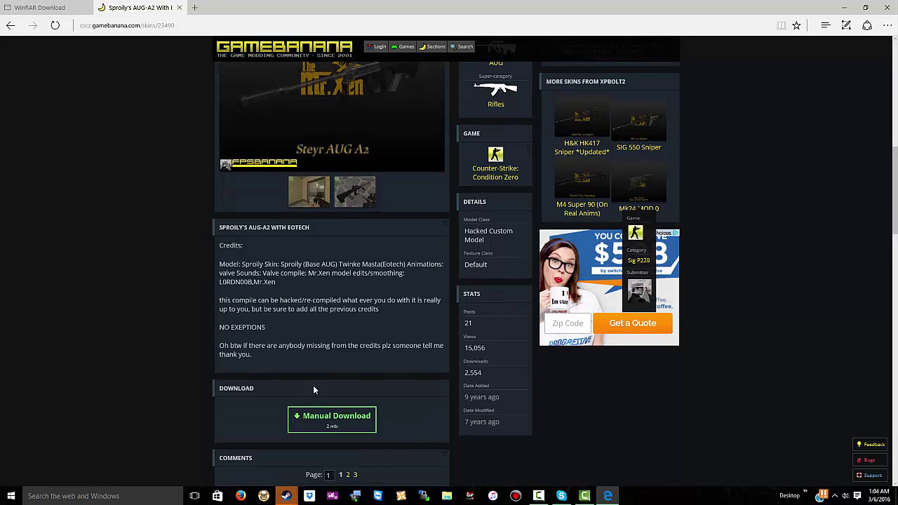
Download the skin archive auga2eo_2.rar from the skin's manual download page
click(337, 417)
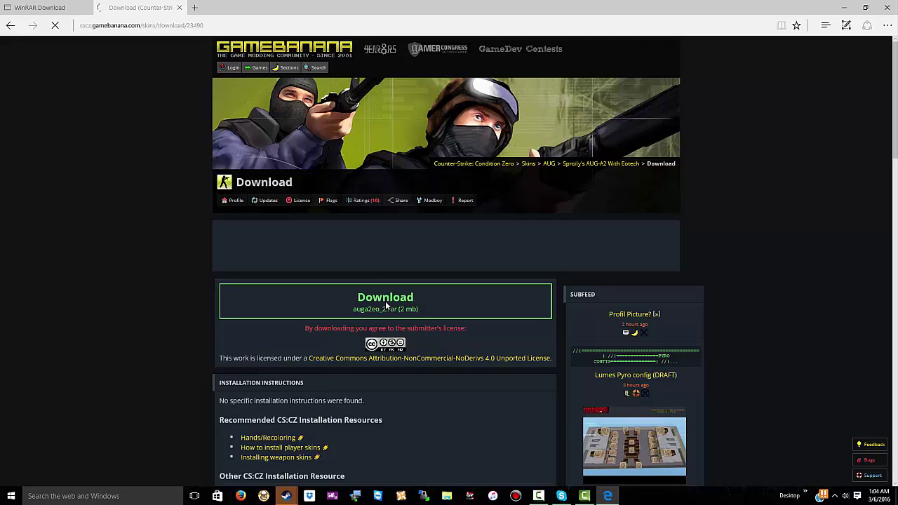
click(389, 302)
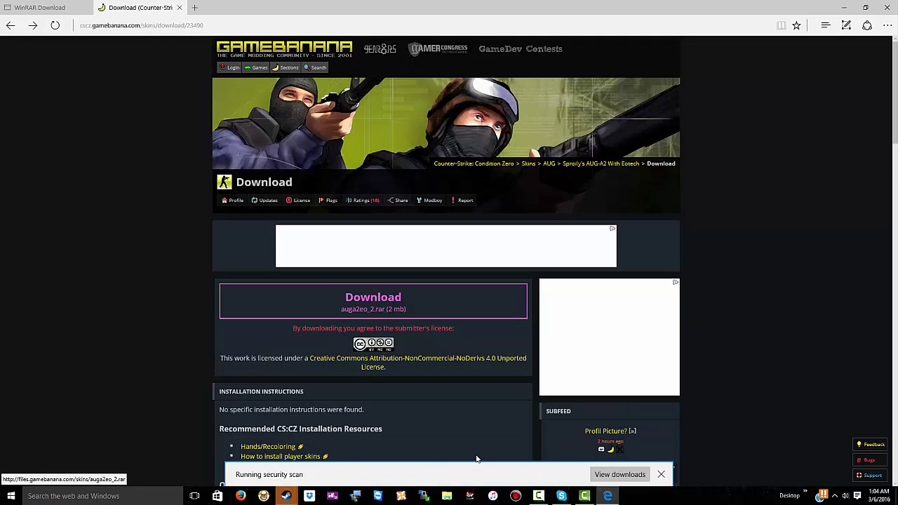
scroll(470, 449, down, 1)
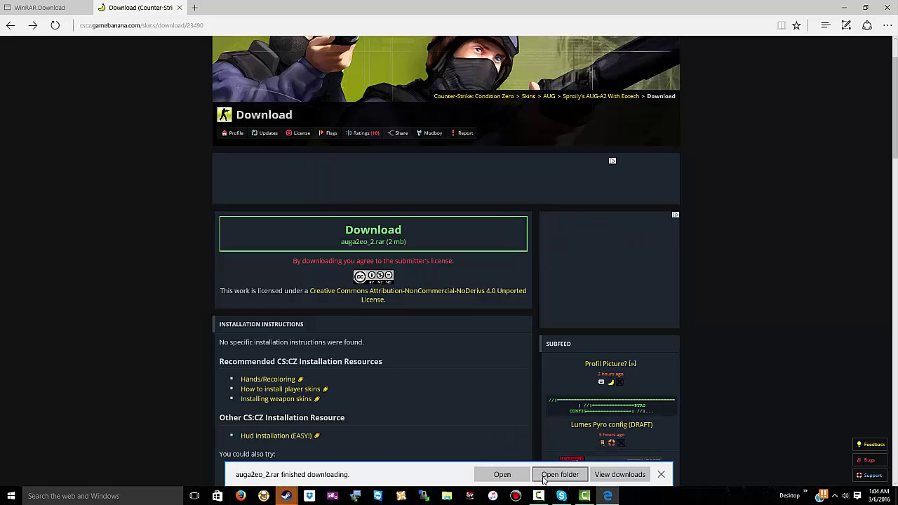
Show the downloaded archive in its folder, minimize the browser, and move the Downloads window clear of the desktop's upper edge
click(544, 476)
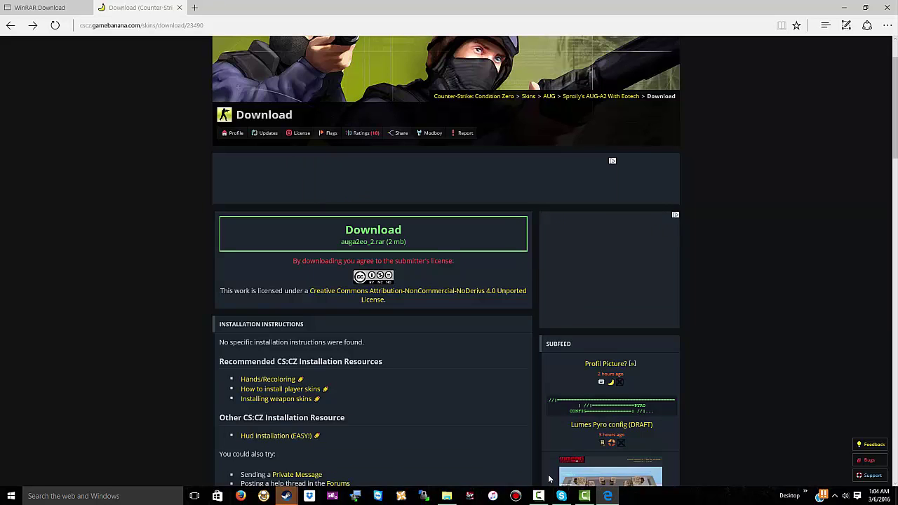
click(845, 8)
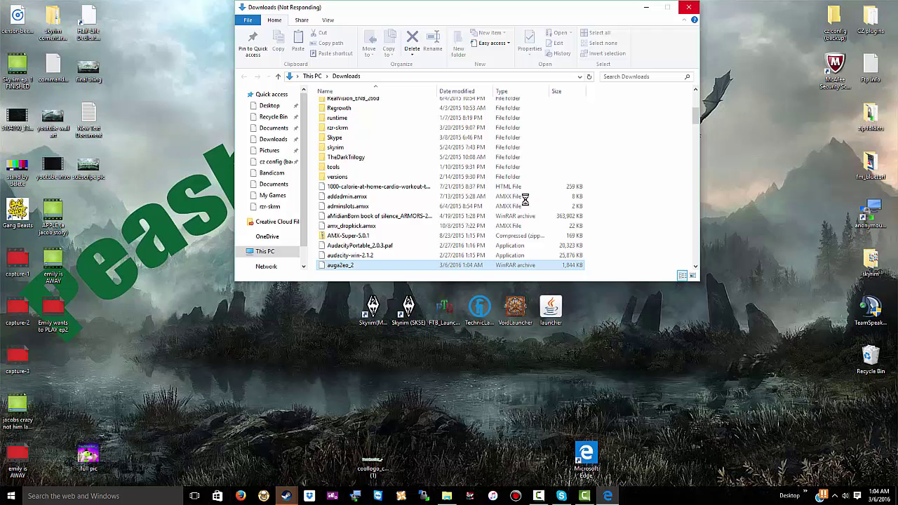
scroll(561, 177, down, 1)
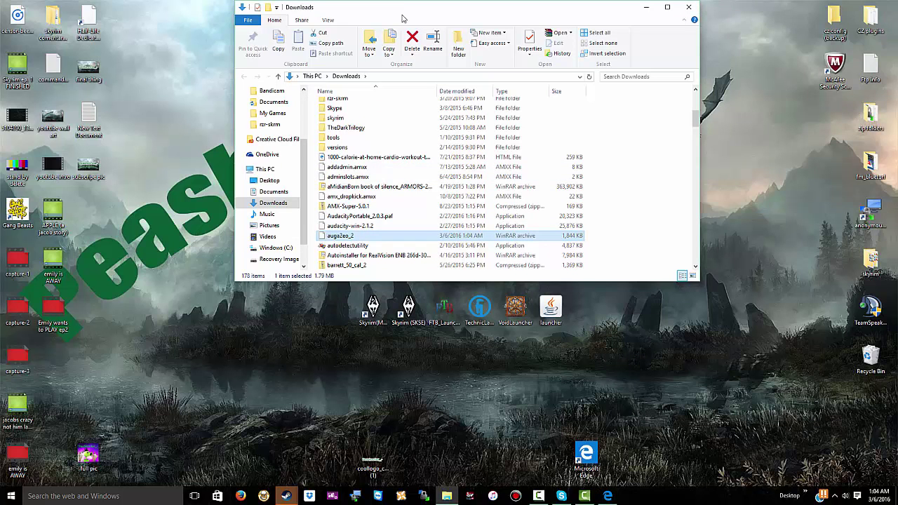
drag(409, 13, 506, 24)
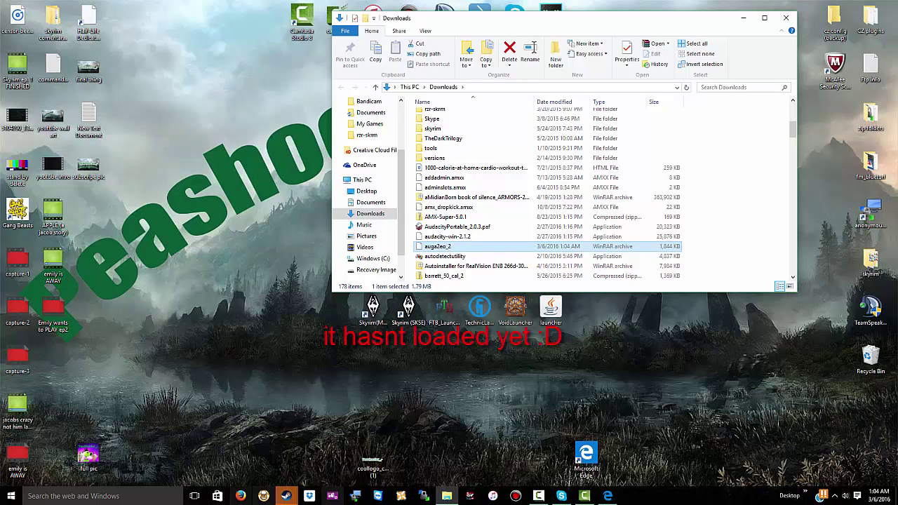
click(451, 500)
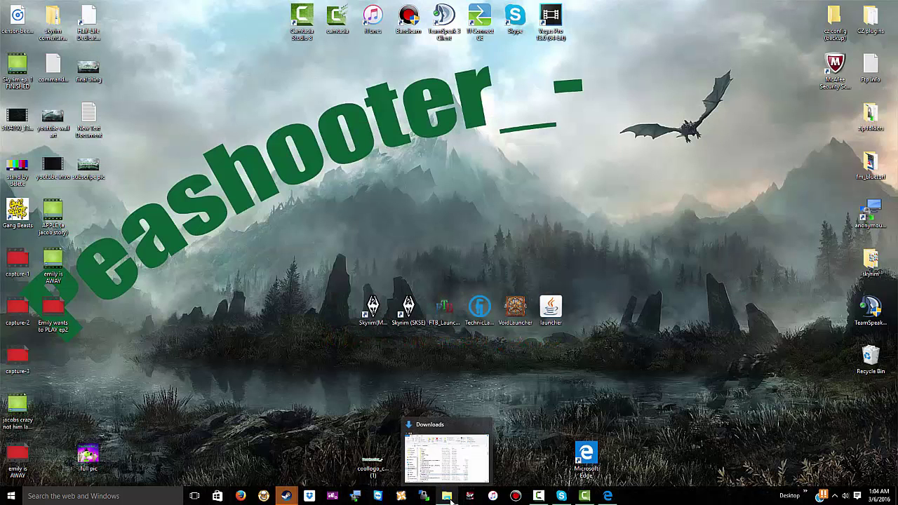
click(450, 499)
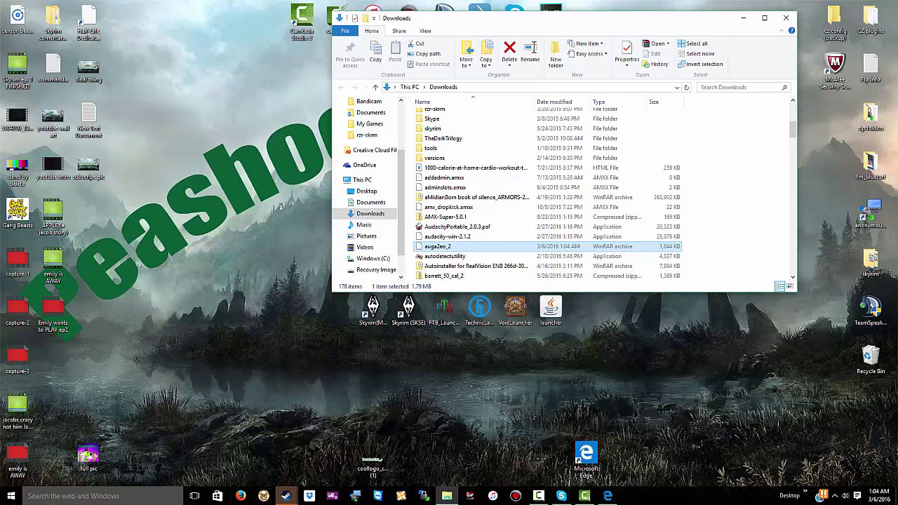
Open a second File Explorer window and go to Program Files (x86) on the Windows (C:) drive
click(29, 489)
key(super)
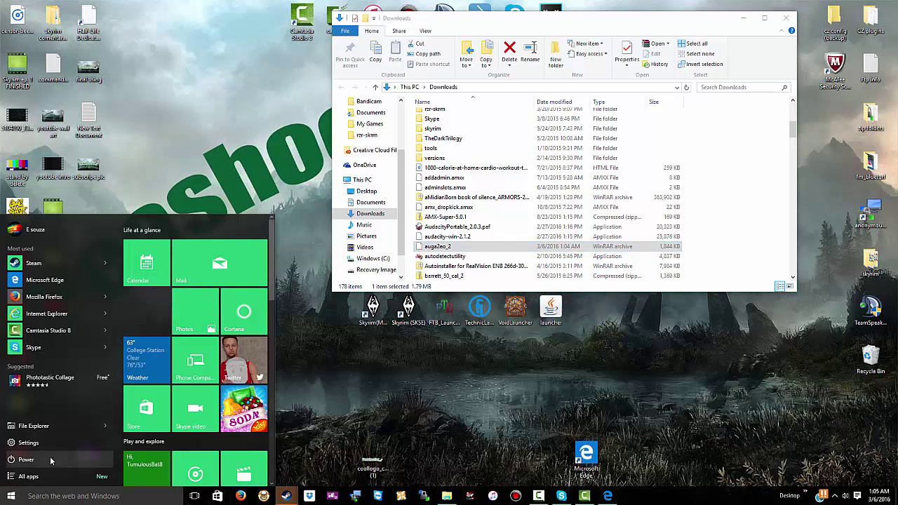
click(85, 433)
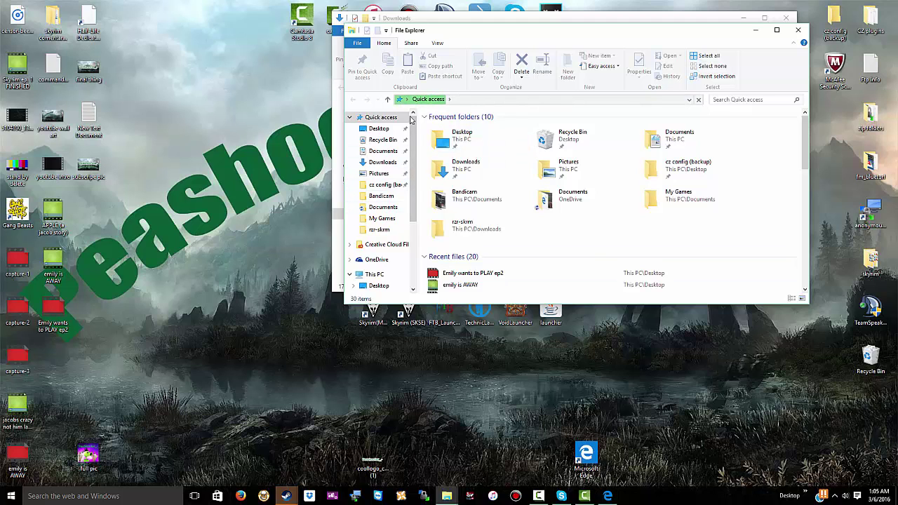
scroll(385, 203, down, 1)
scroll(386, 203, down, 4)
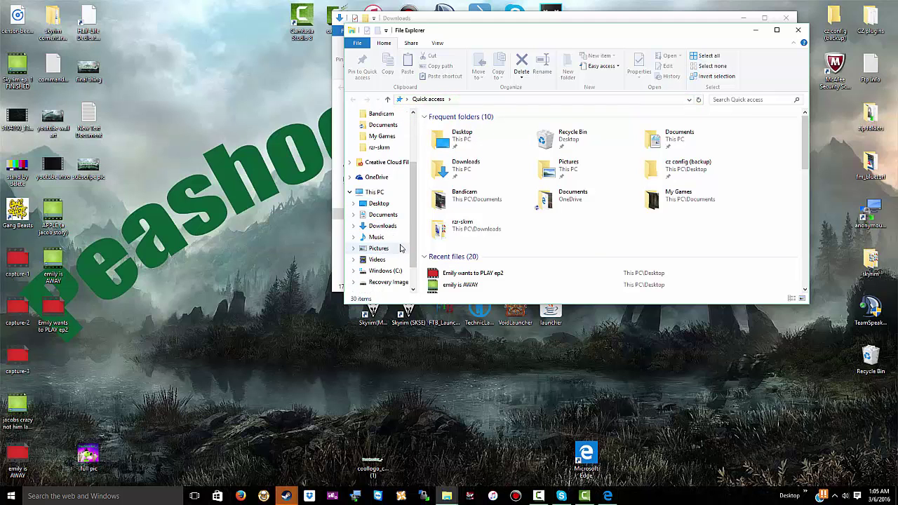
scroll(397, 265, down, 1)
click(397, 259)
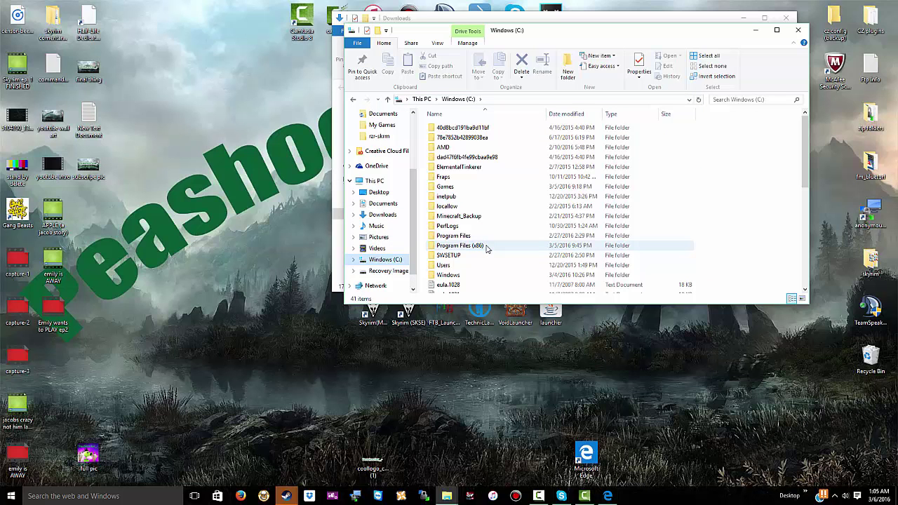
double_click(487, 247)
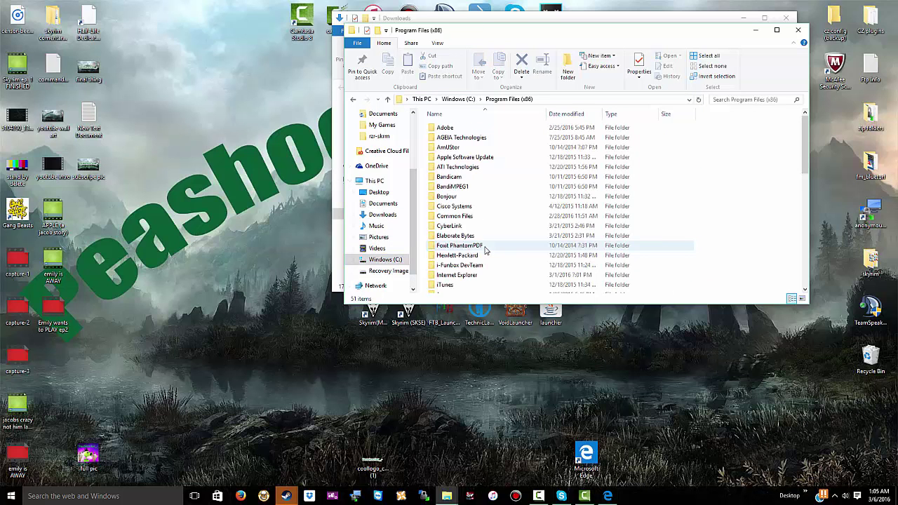
Go into the Steam folder and on to its steamapps\common subfolder
scroll(487, 251, down, 3)
scroll(486, 251, down, 3)
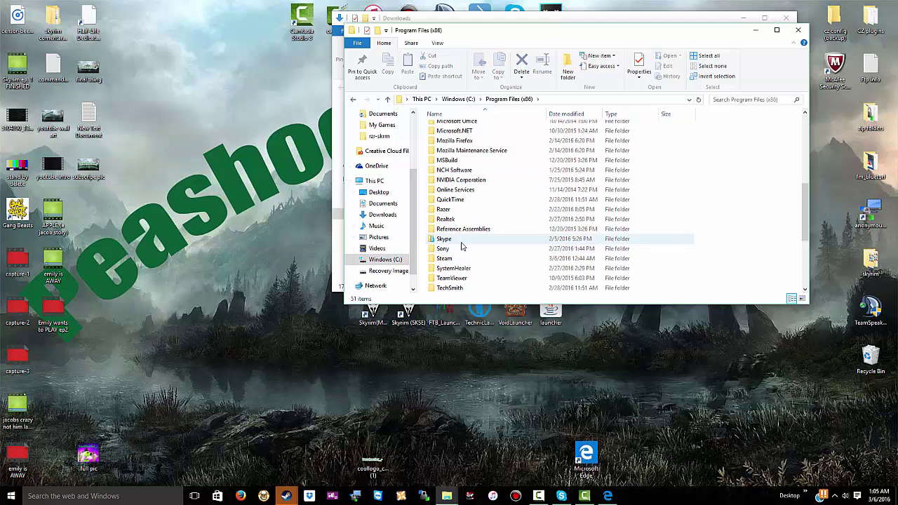
click(470, 260)
double_click(469, 260)
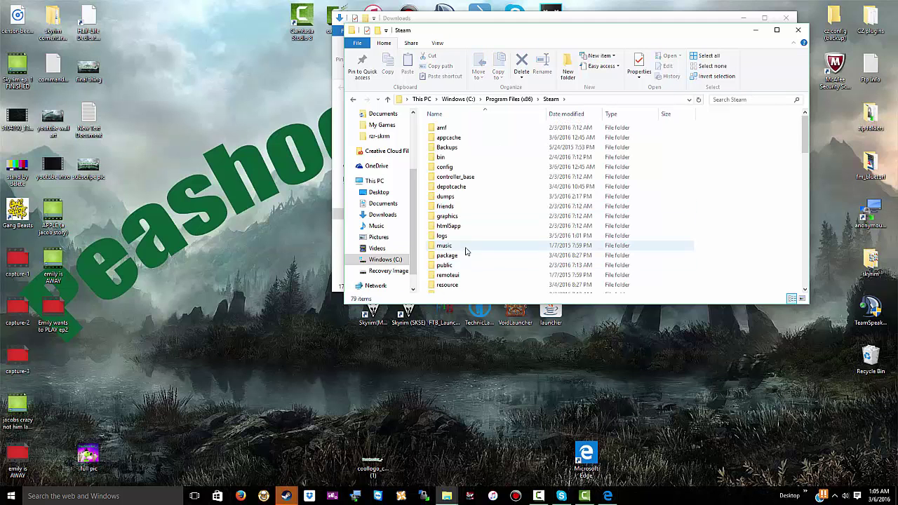
scroll(484, 204, down, 2)
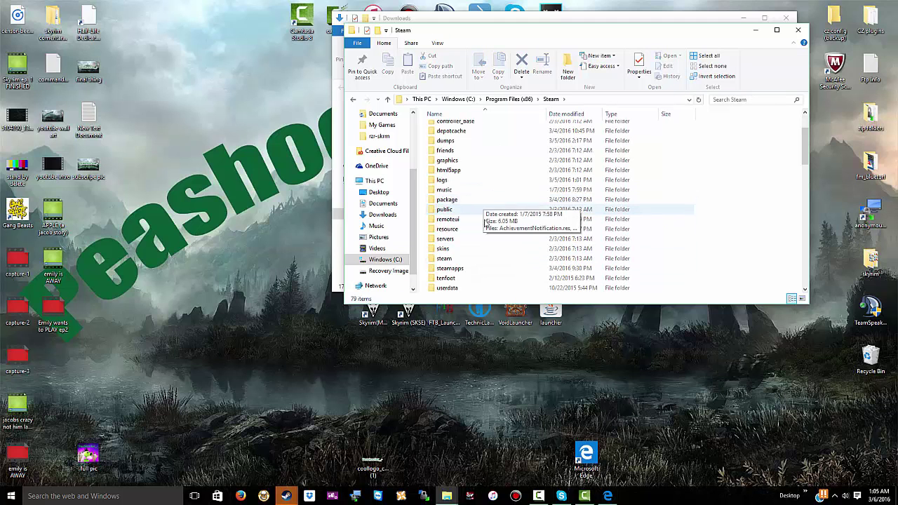
double_click(469, 265)
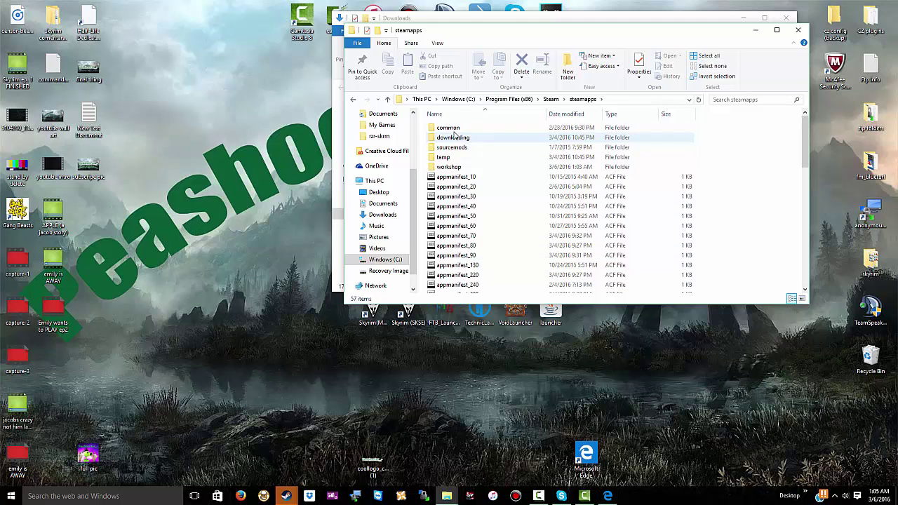
double_click(453, 129)
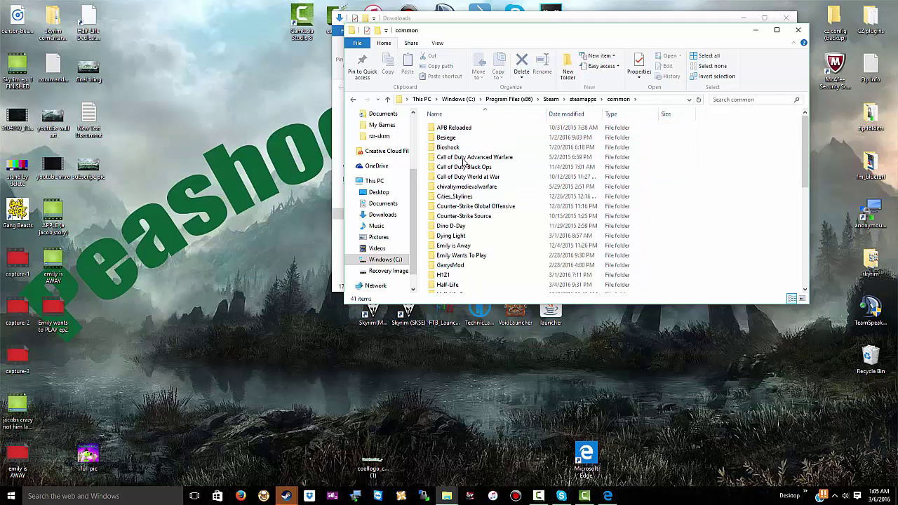
Open the Half-Life\czero\models folder and move its window beside the Downloads window
double_click(457, 284)
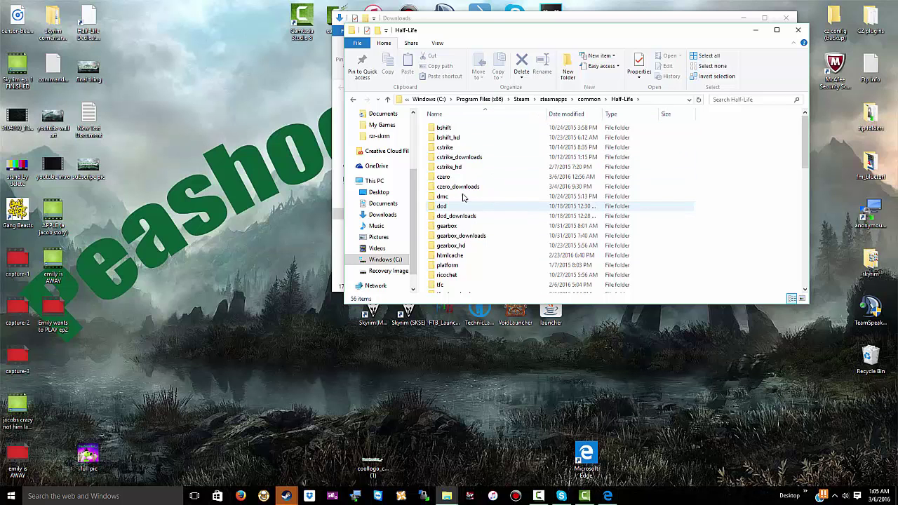
double_click(463, 177)
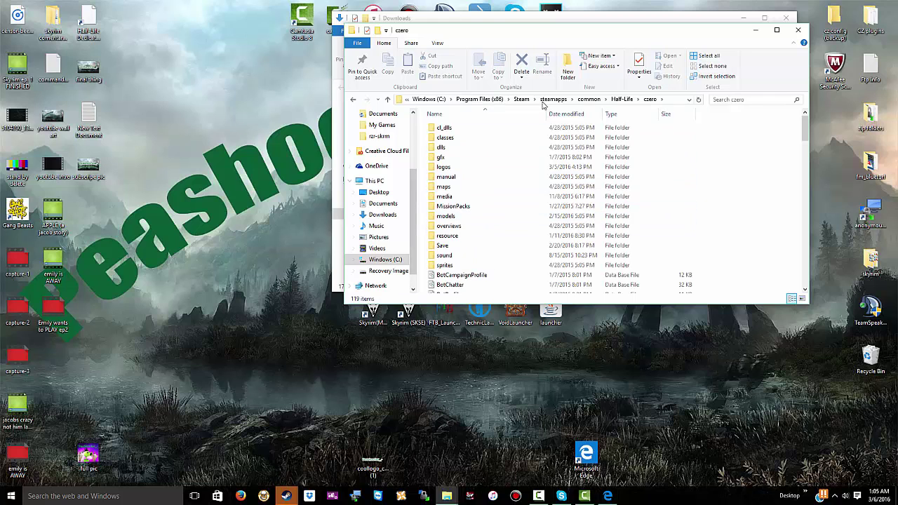
click(454, 219)
double_click(454, 219)
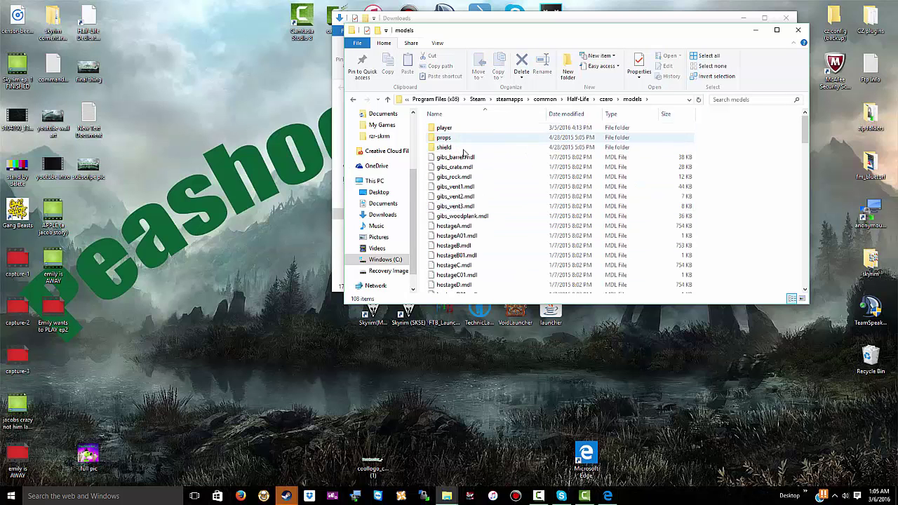
drag(459, 35, 59, 55)
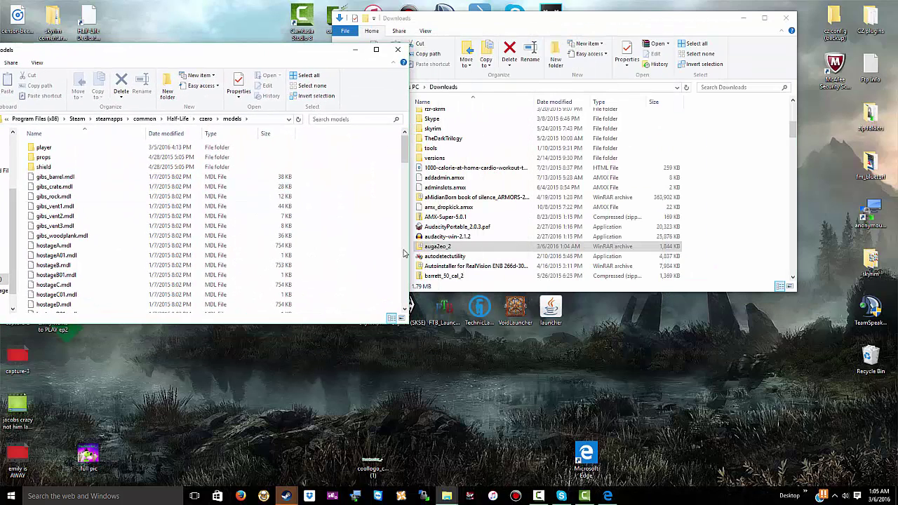
Open the auga2eo_2 archive in WinRAR, dismiss the licence reminder, and place the window beside the game's models folder
click(444, 250)
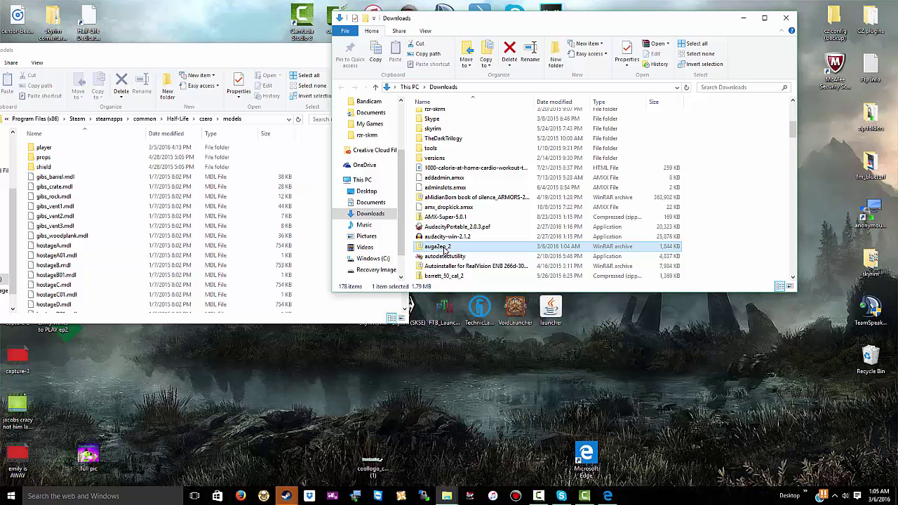
double_click(445, 250)
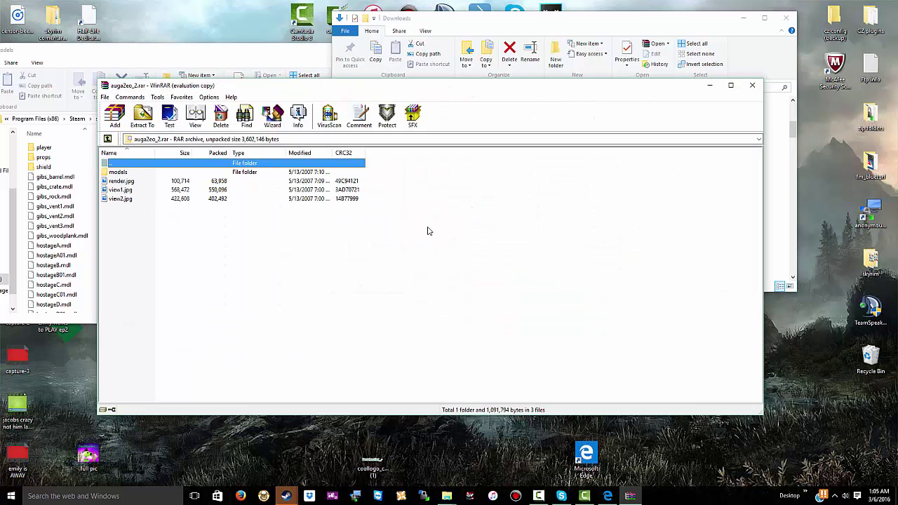
click(480, 254)
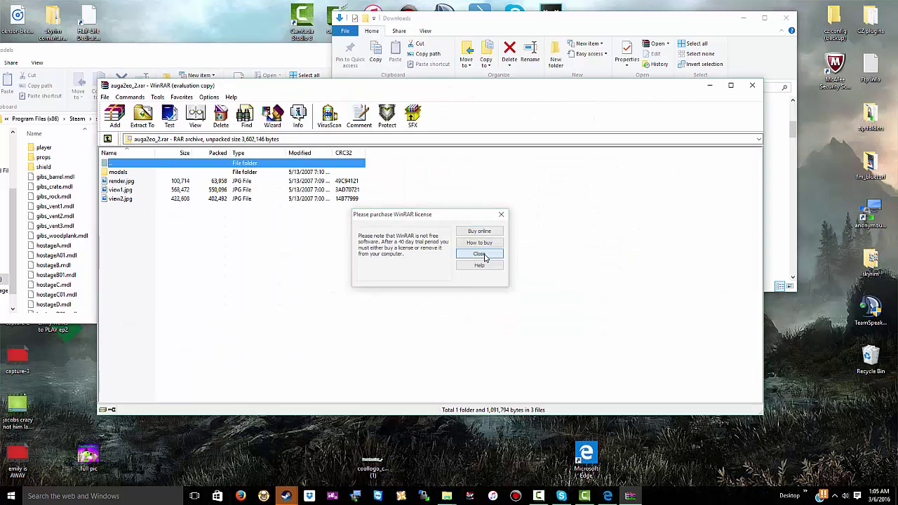
drag(355, 87, 541, 65)
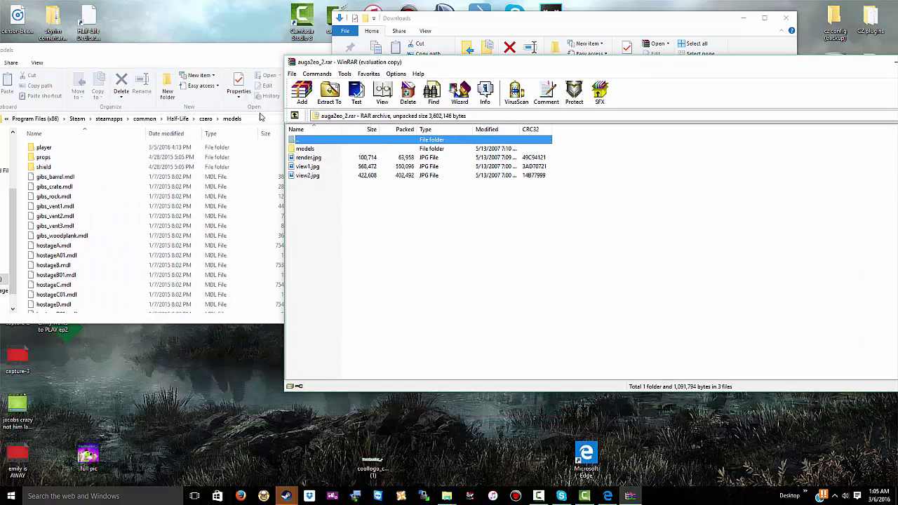
View the archive's view1.jpg preview image, dismiss the account sign-in prompt, and close the image
click(313, 167)
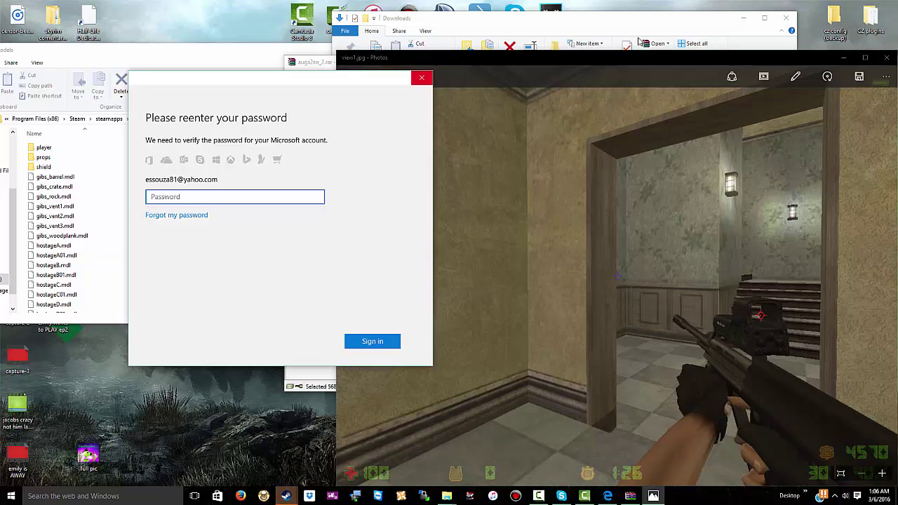
click(422, 77)
click(886, 57)
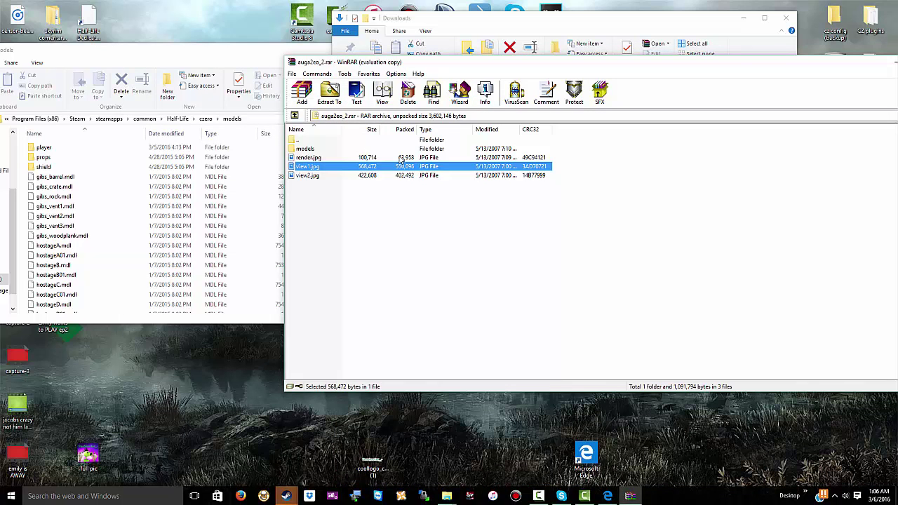
Copy p_aug.mdl, v_aug.mdl and w_aug.mdl from the archive's models folder into the game's czero\models folder, replacing the existing files
double_click(347, 148)
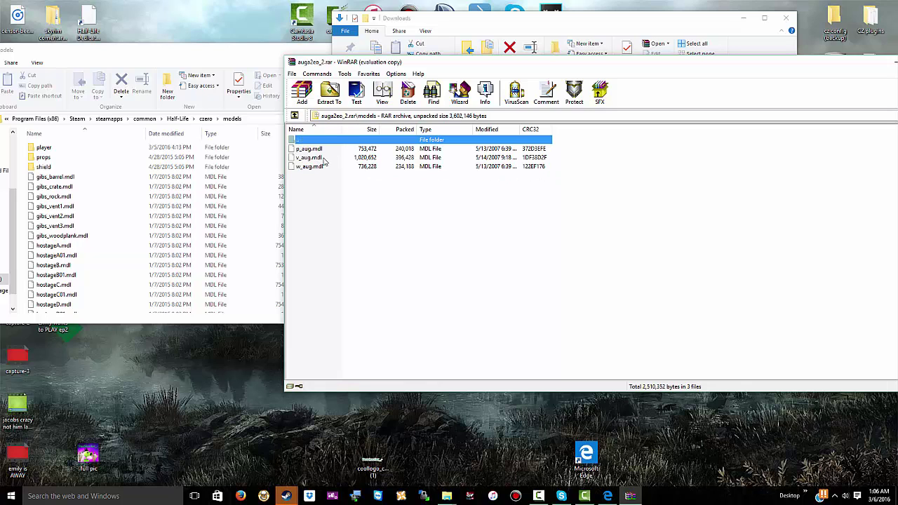
click(315, 149)
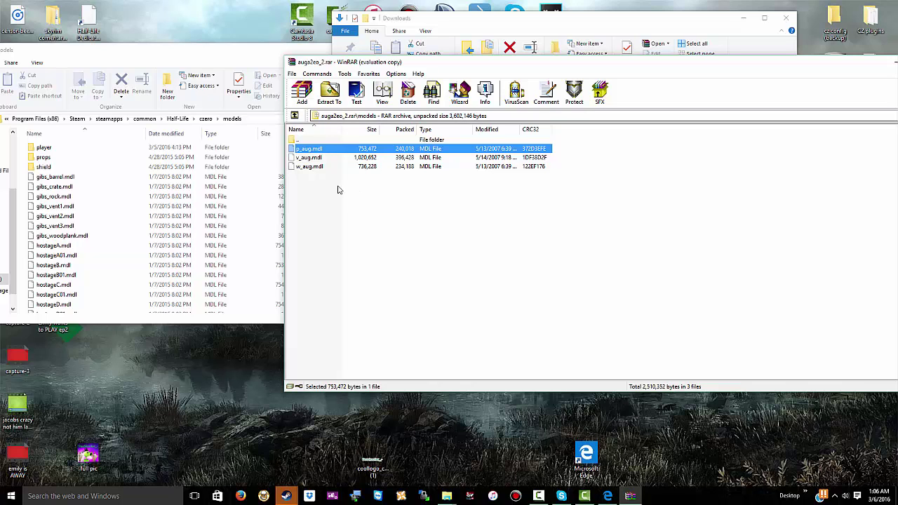
drag(337, 190, 330, 159)
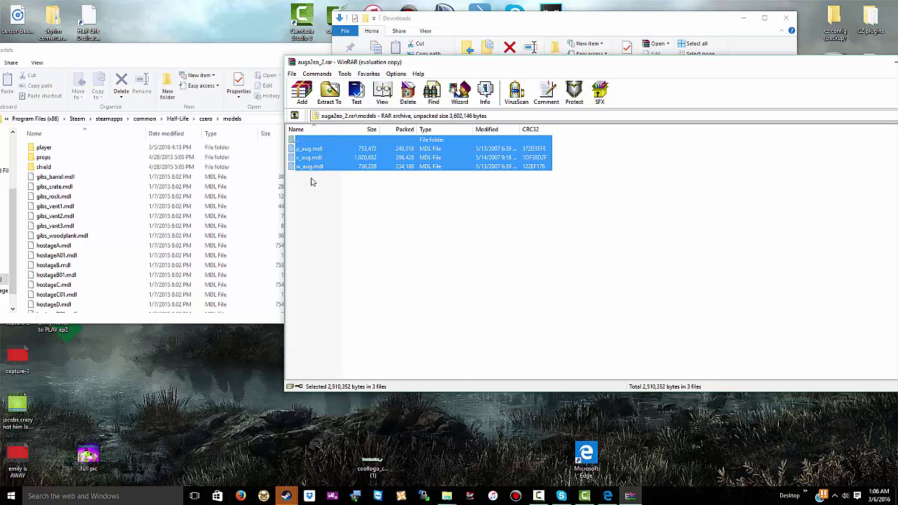
click(313, 182)
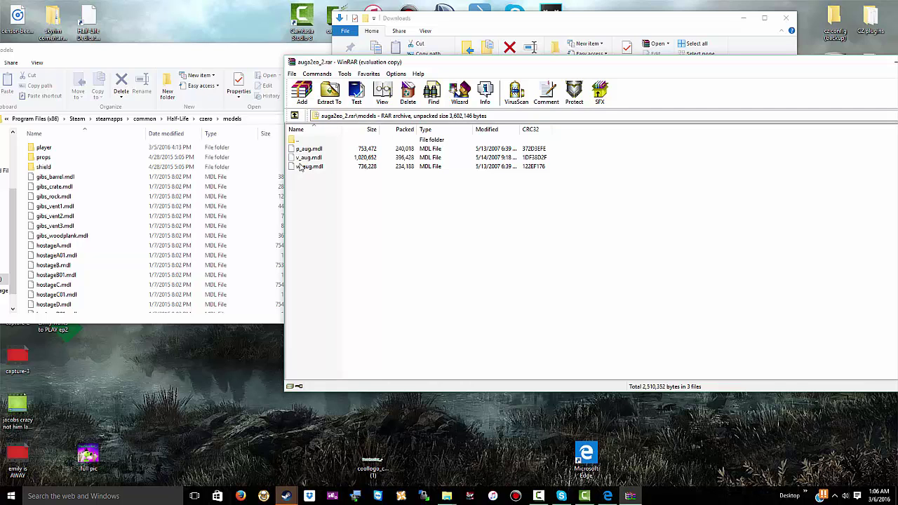
drag(319, 183, 355, 158)
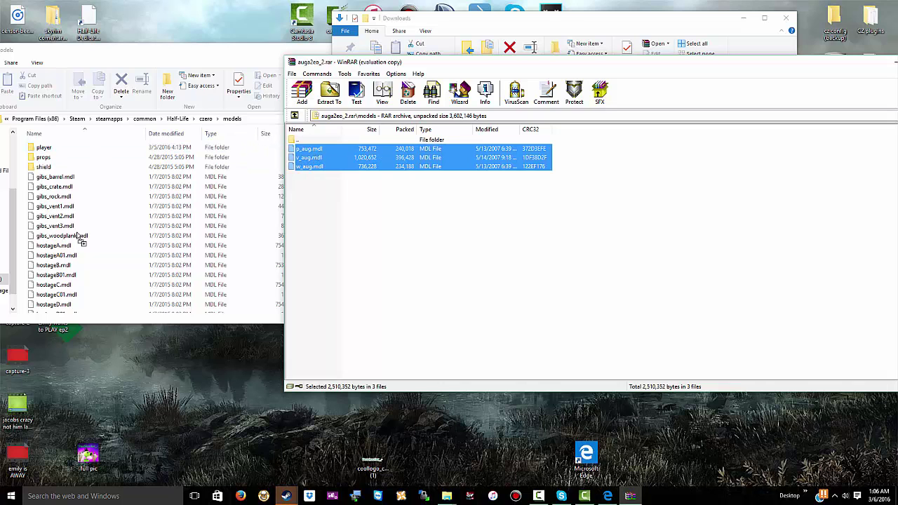
drag(101, 235, 102, 235)
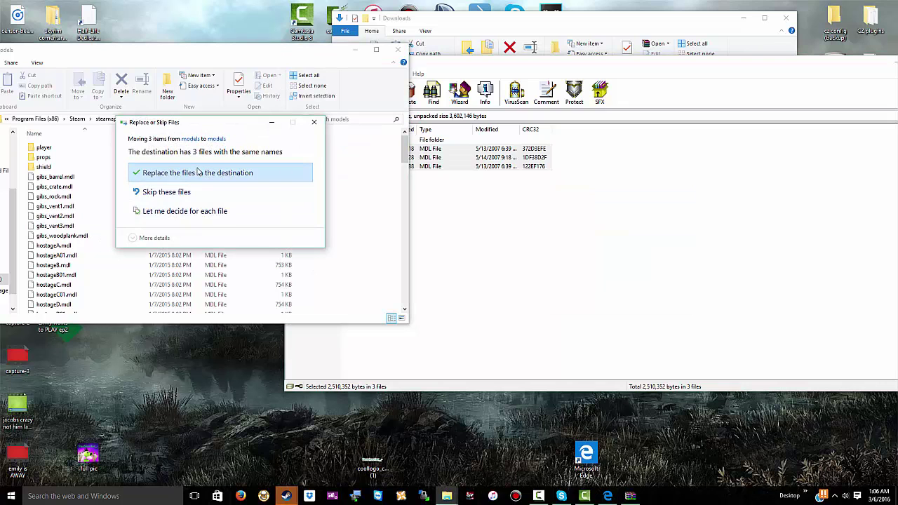
click(195, 173)
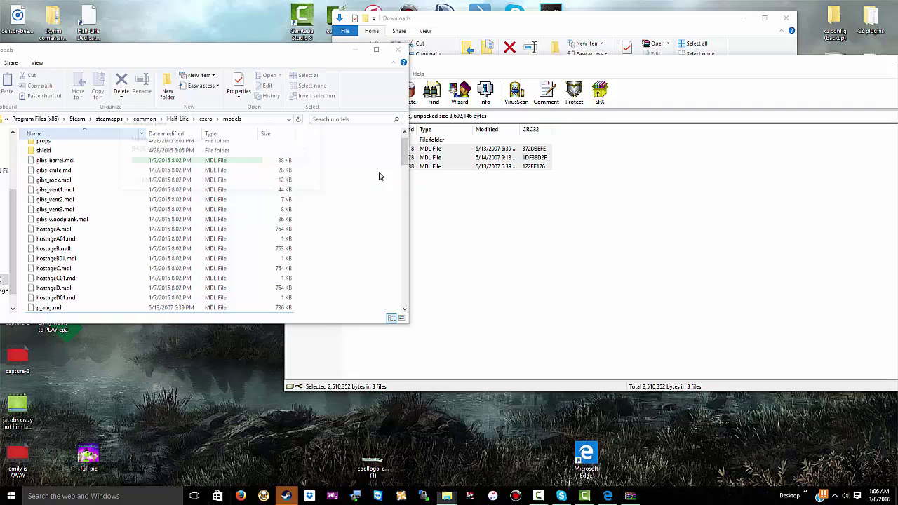
Minimize the game's models folder, the WinRAR archive window and the Downloads window to clear the desktop
click(355, 50)
drag(617, 63, 335, 63)
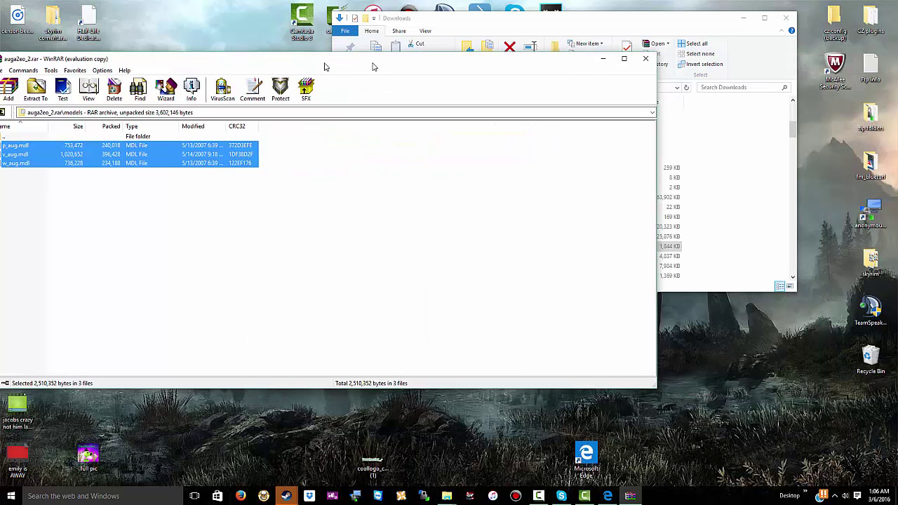
click(600, 60)
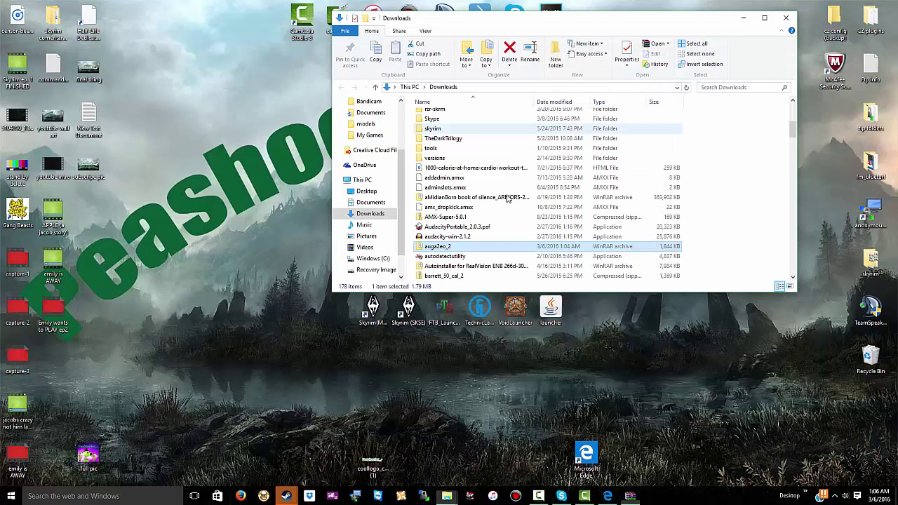
click(743, 18)
Switch to the Steam library, launch Counter-Strike: Condition Zero, and maximize the game window
mouse_move(286, 496)
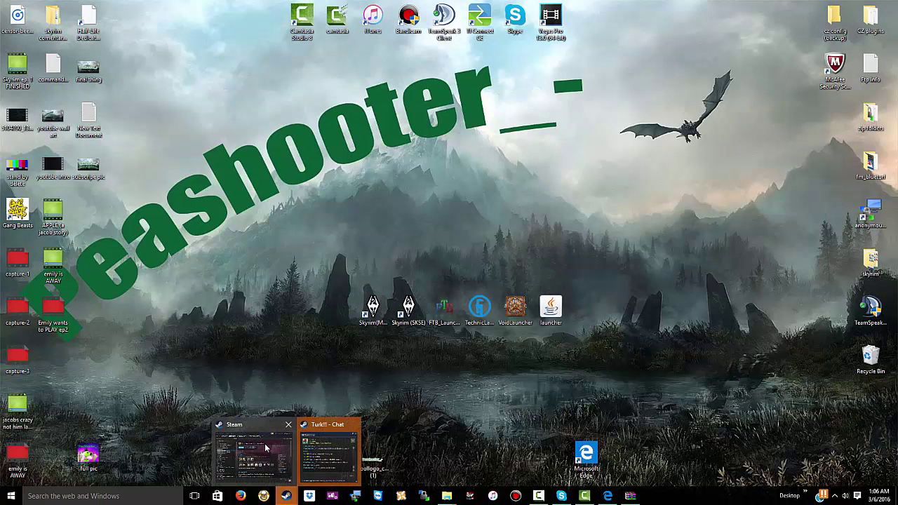
click(327, 449)
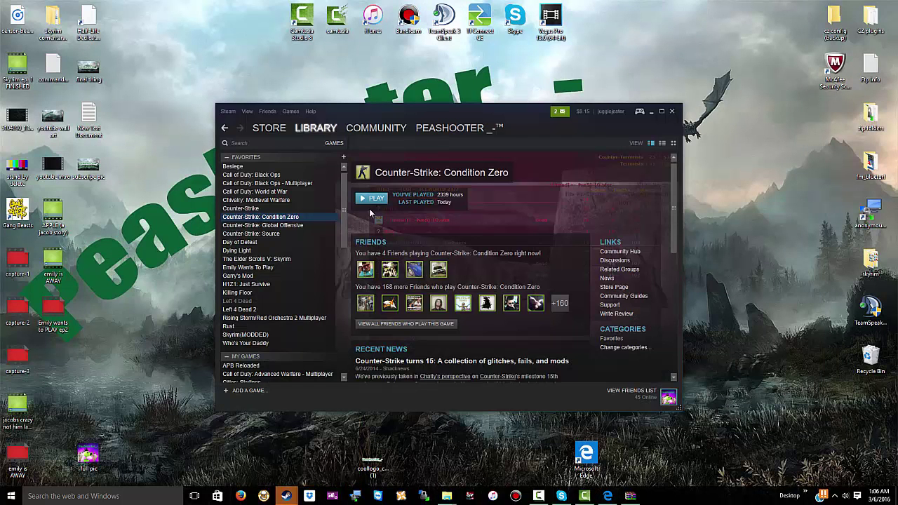
double_click(285, 219)
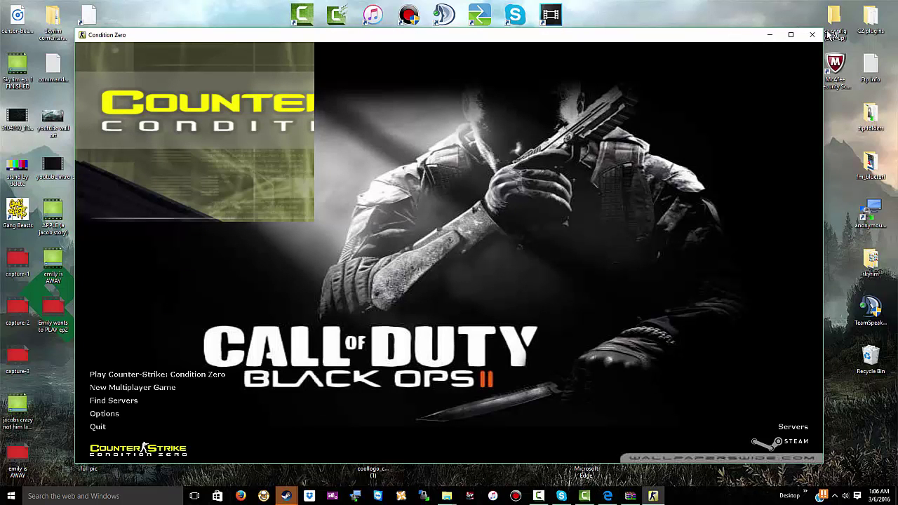
click(791, 34)
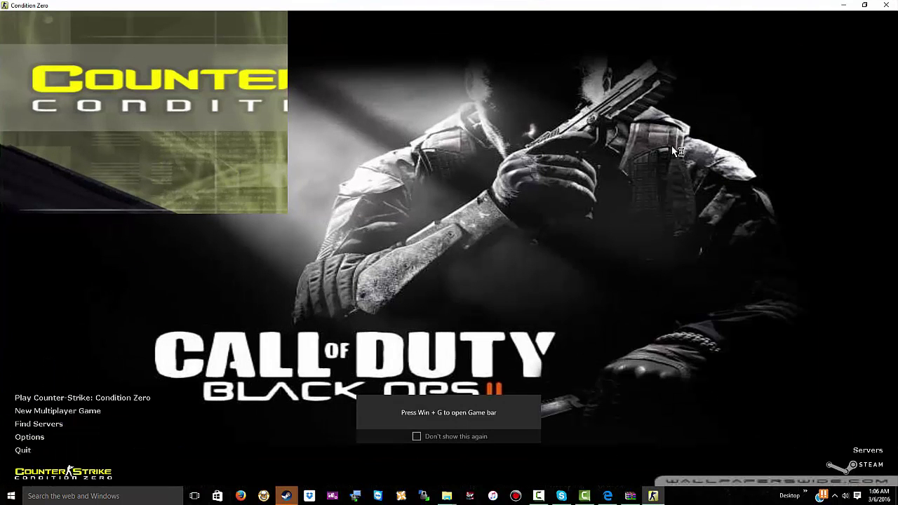
Find the multiplayer server that friends are playing on and connect to it
click(39, 425)
click(365, 138)
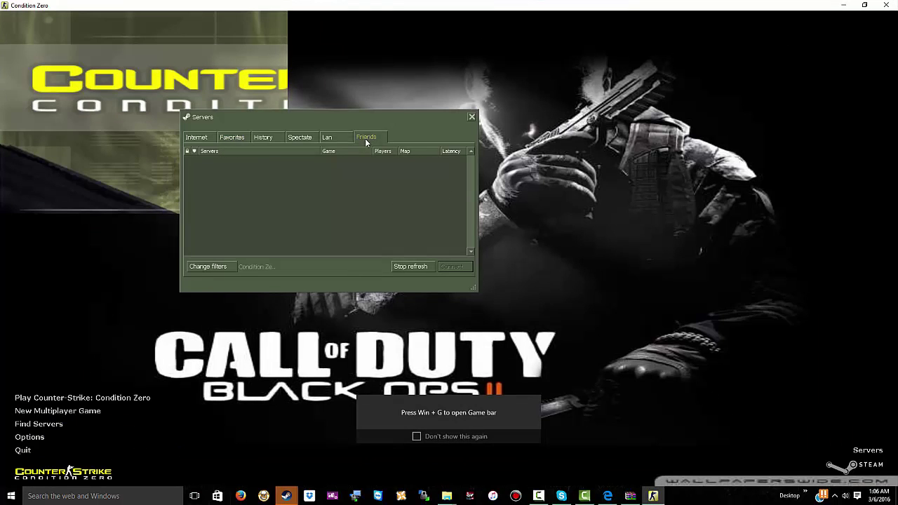
click(229, 160)
double_click(229, 160)
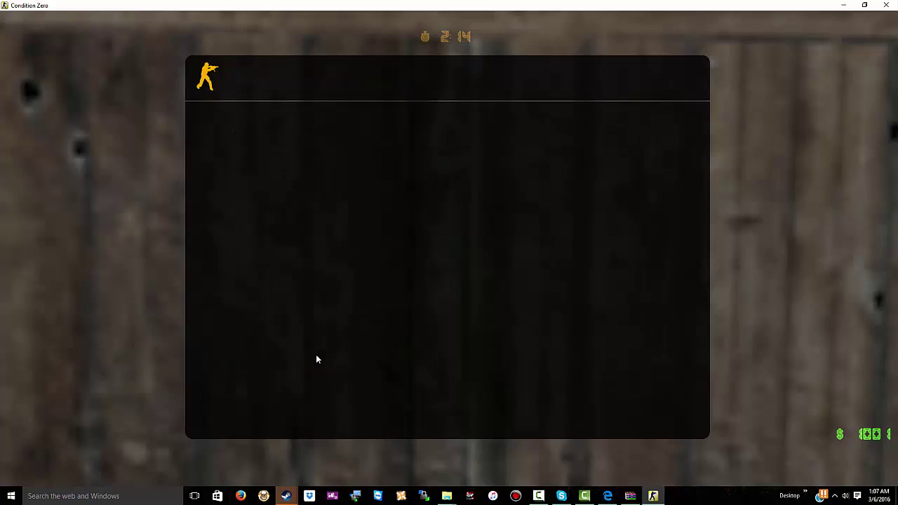
Join the CT Forces team with the GIGN class and wait for the next round
click(316, 359)
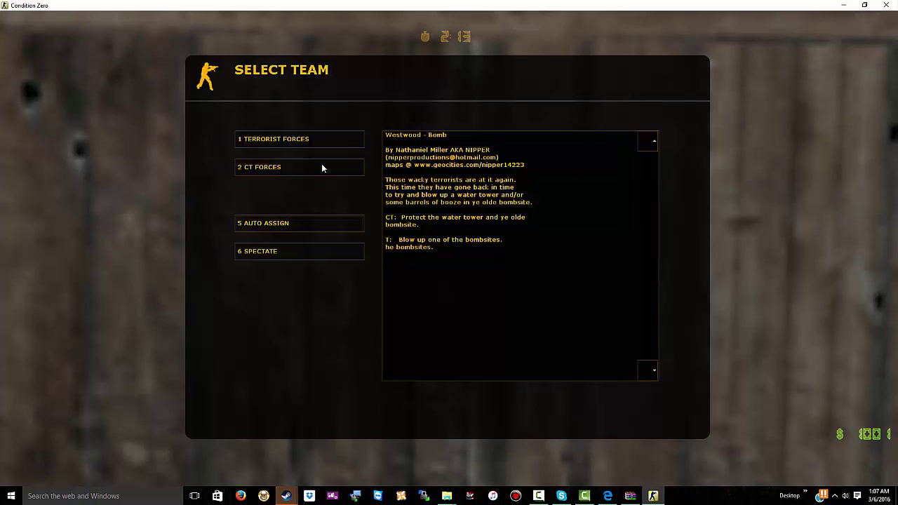
click(322, 163)
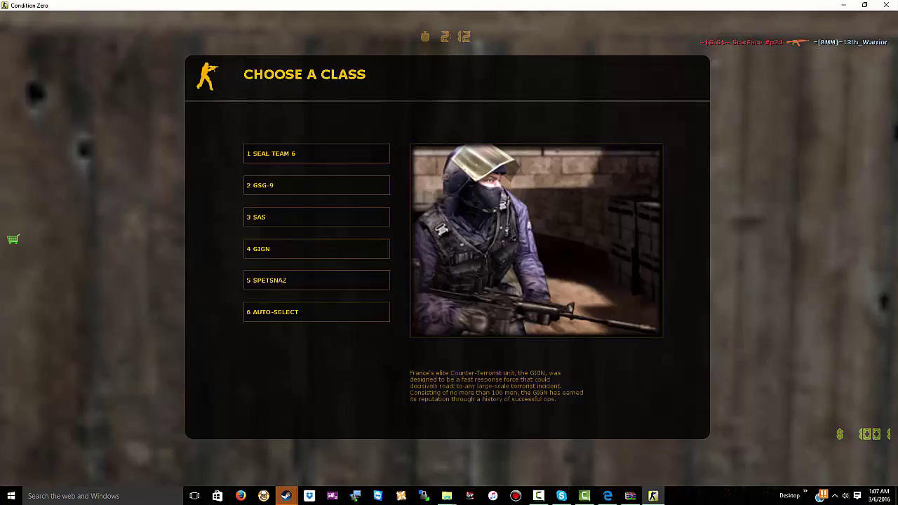
click(382, 249)
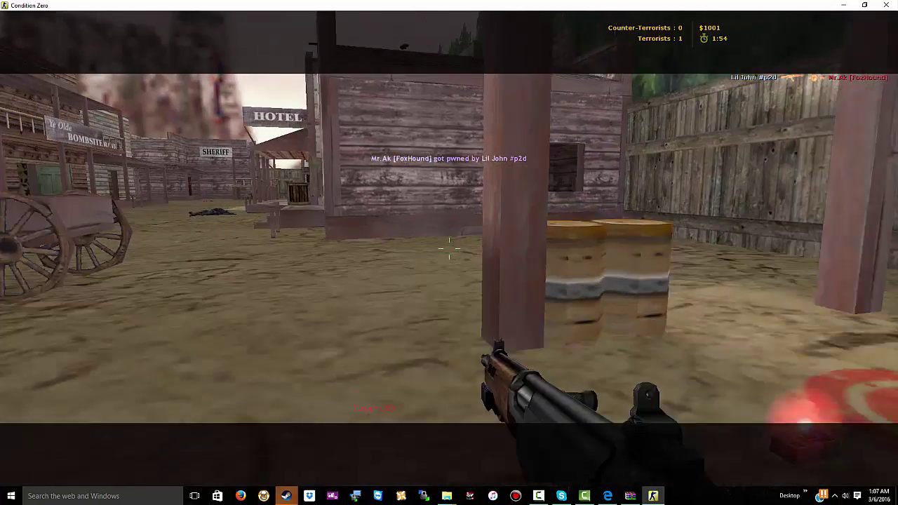
key(Tab)
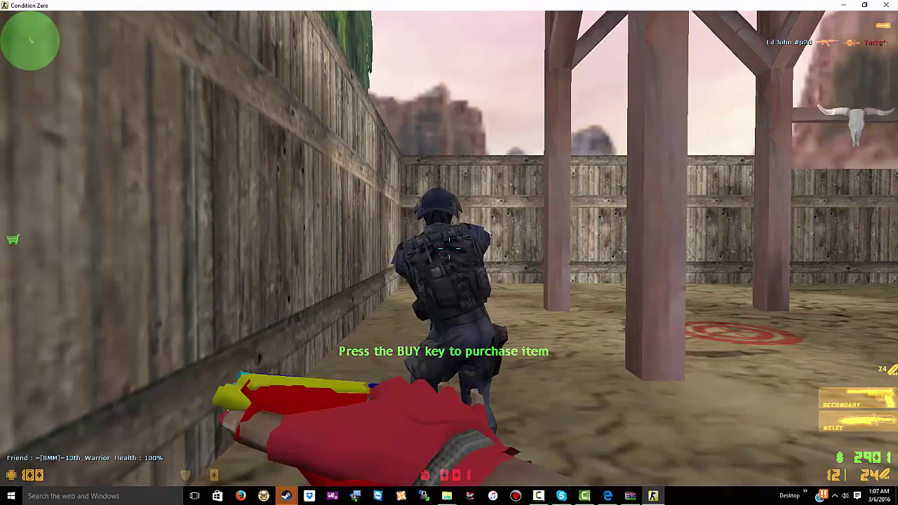
Buy the Bullpup rifle and the Night Hawk .50C pistol at the start of the round
key(b)
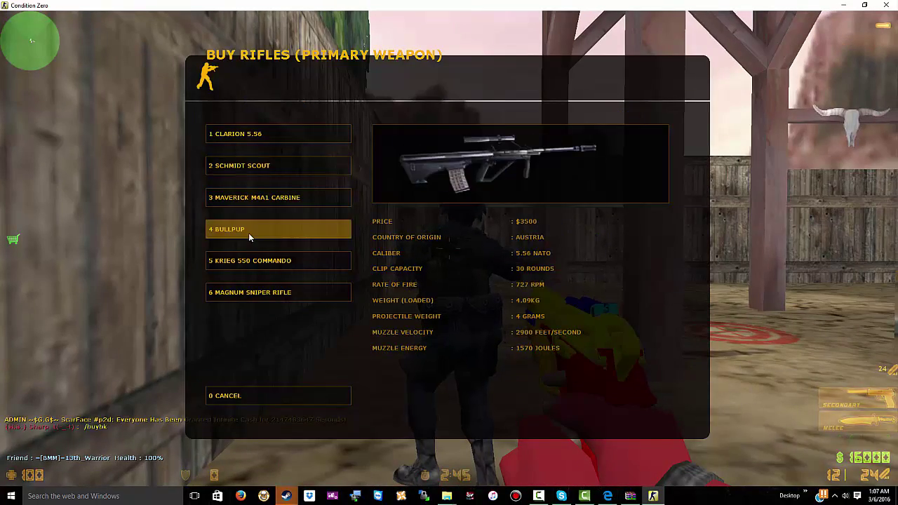
click(248, 233)
key(b)
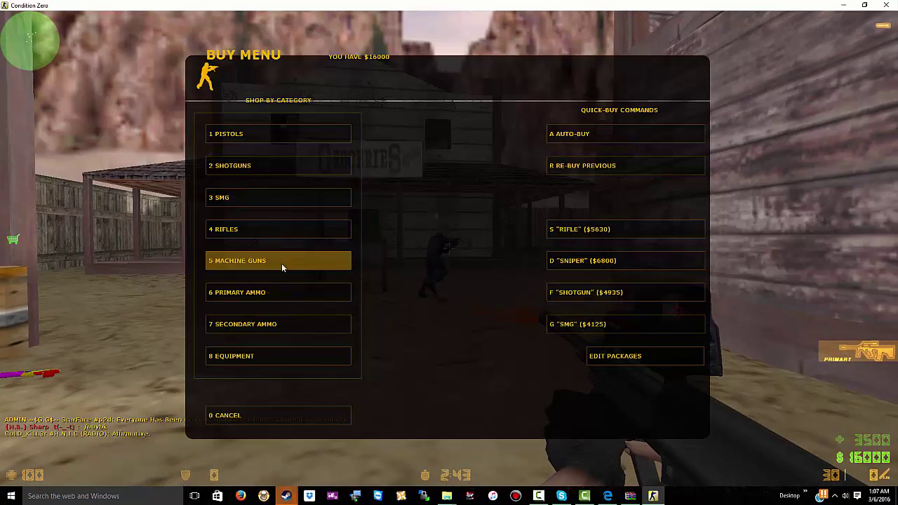
key(1)
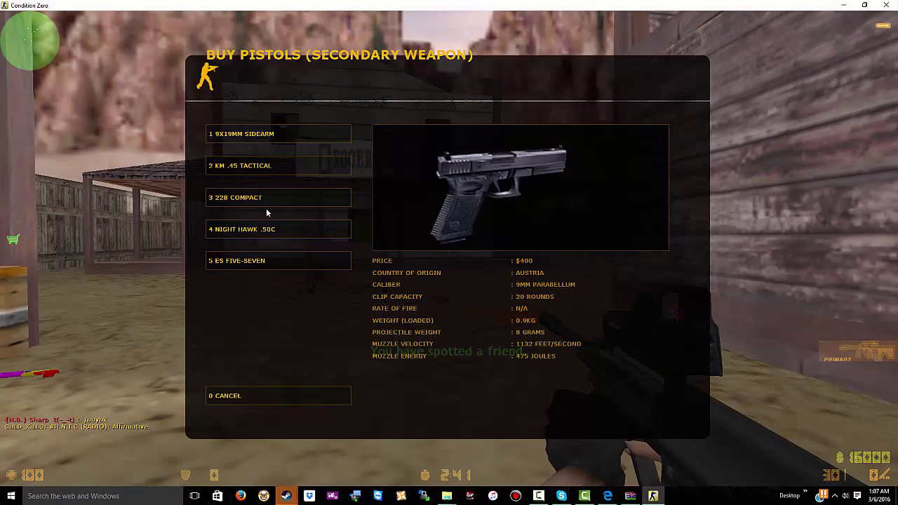
click(267, 229)
key(b)
click(266, 415)
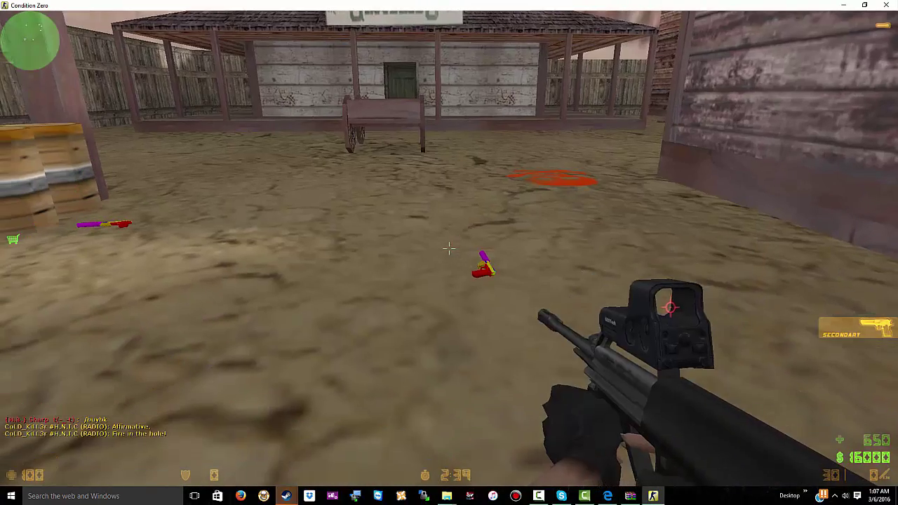
Carry the Bullpup through the western town and fire it to examine the new AUG model in play
key(g)
key(g)
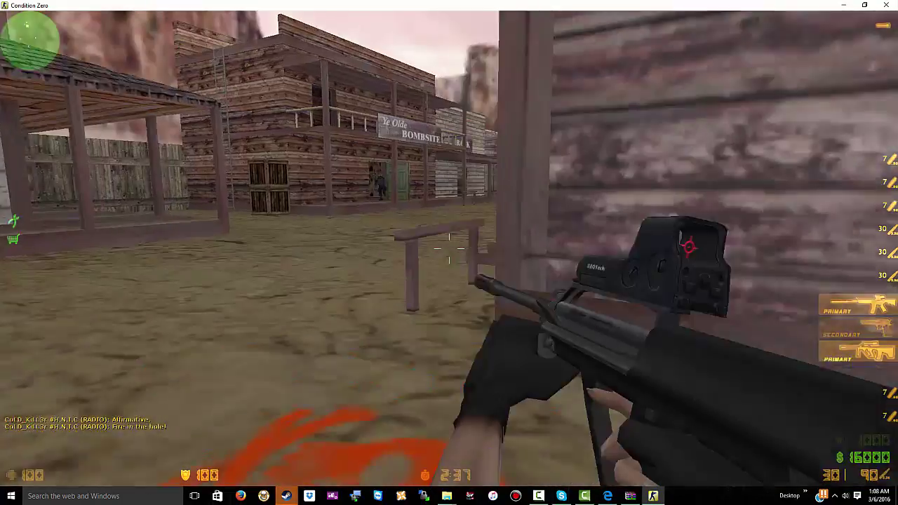
key(w)
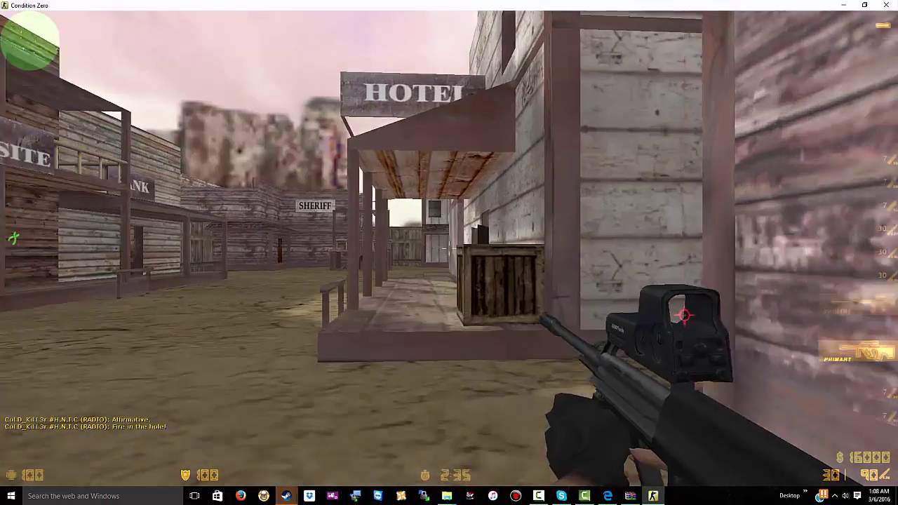
key(w)
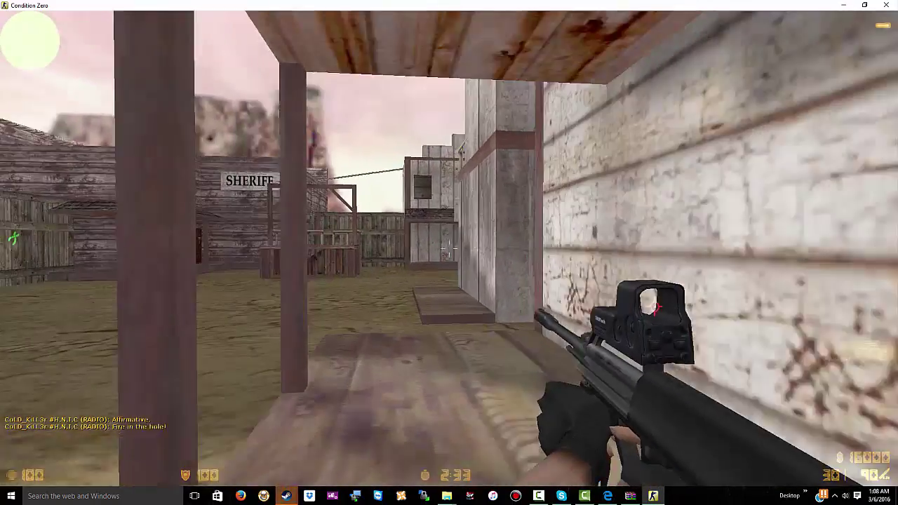
key(w)
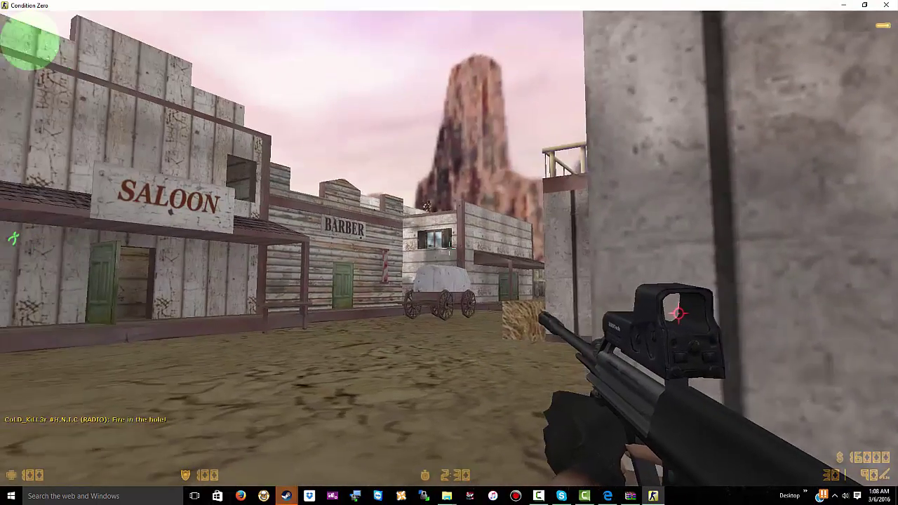
click(449, 253)
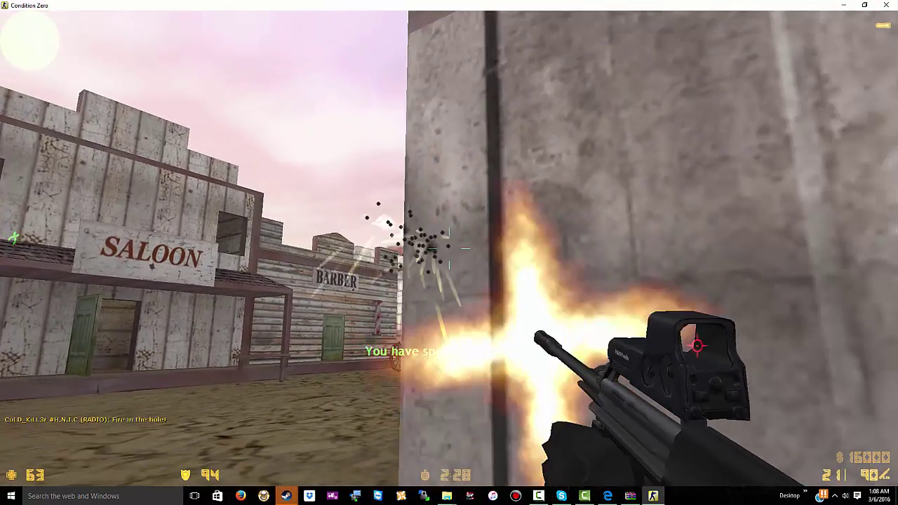
click(449, 247)
key(w)
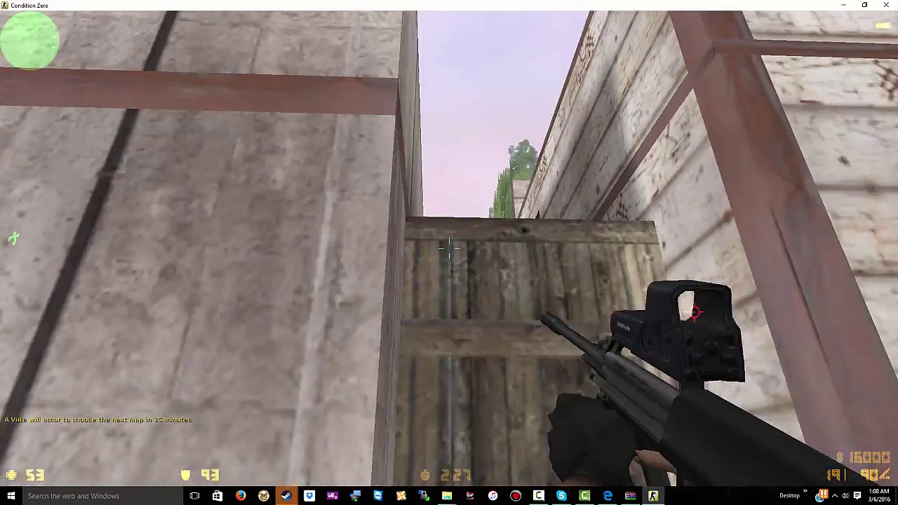
key(q)
key(q)
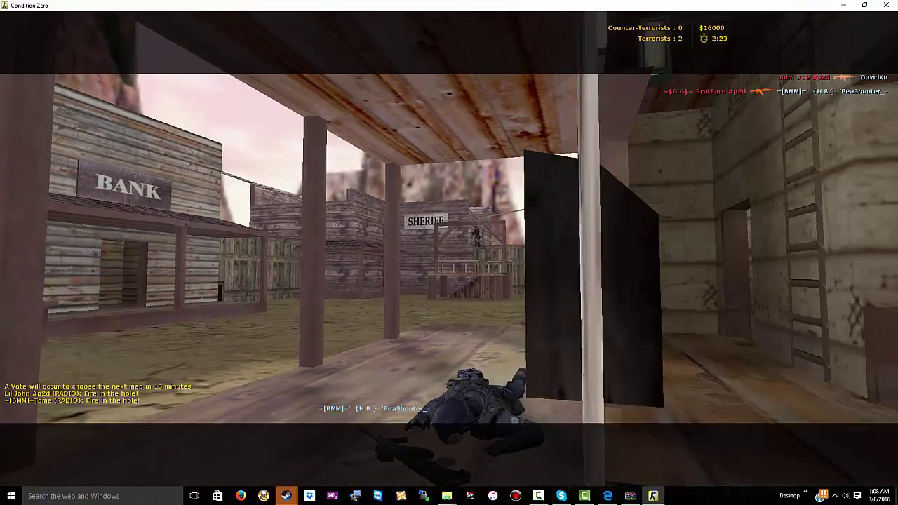
Return to the spectator view, examine the dropped AUG's world model, and cycle through the spectator views
key(Escape)
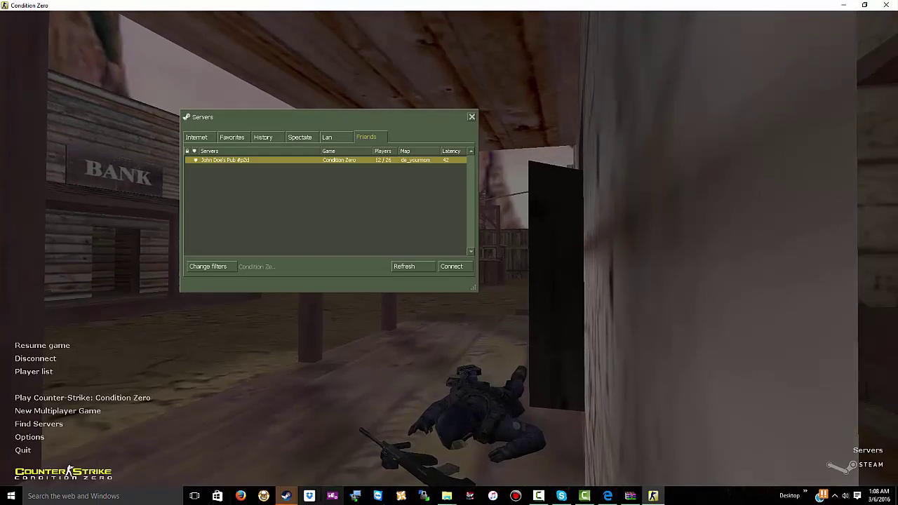
key(Escape)
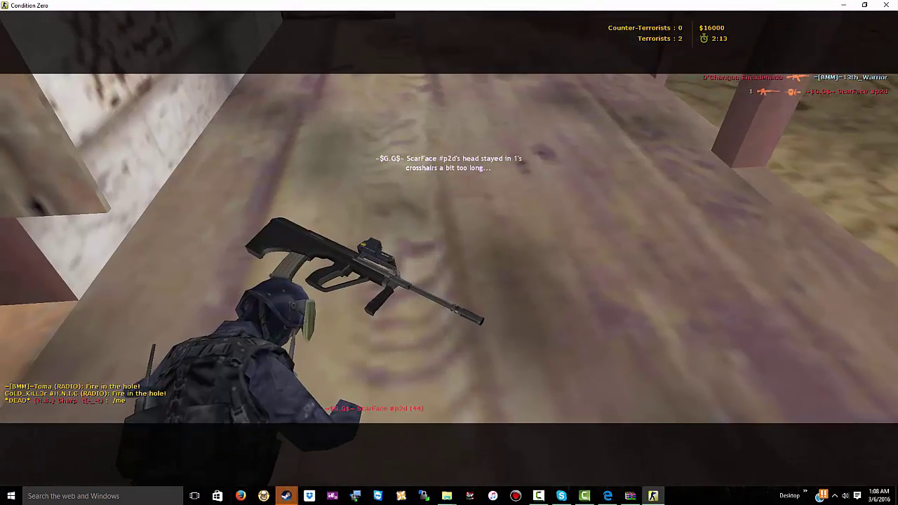
key(space)
key(space)
key(space)
key(space)
key(space)
key(space)
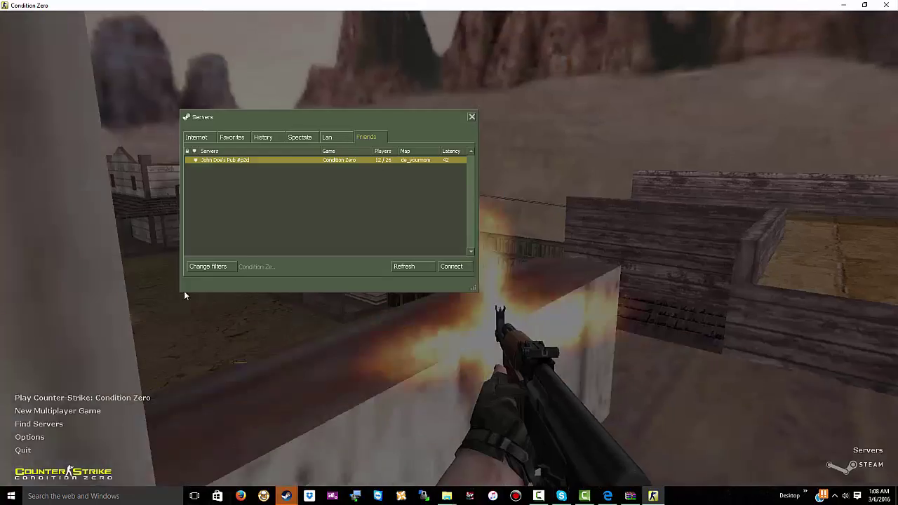
Disconnect from the server, quit Condition Zero, and minimize the Steam window
key(Escape)
click(35, 358)
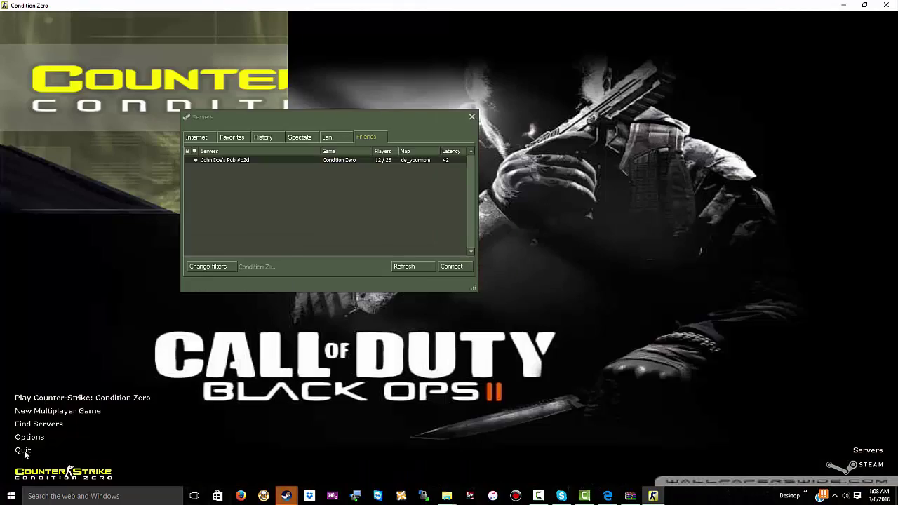
click(25, 453)
click(421, 259)
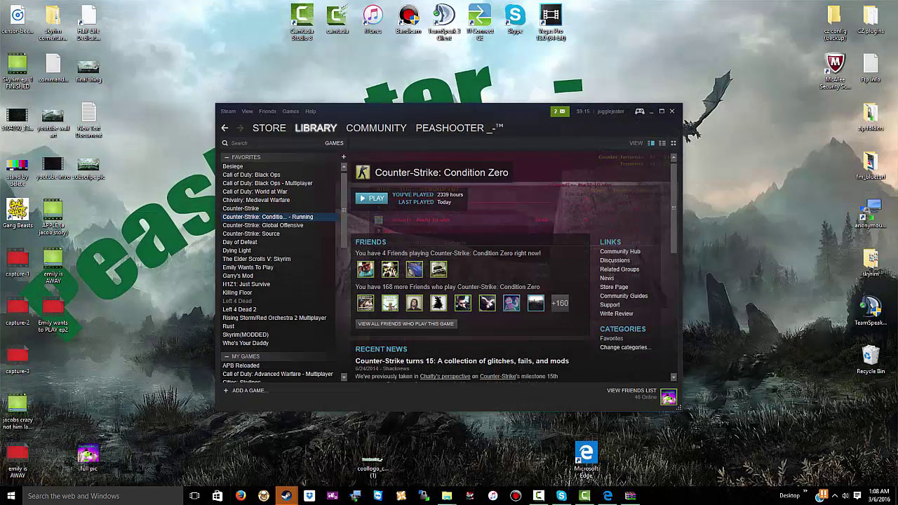
click(652, 115)
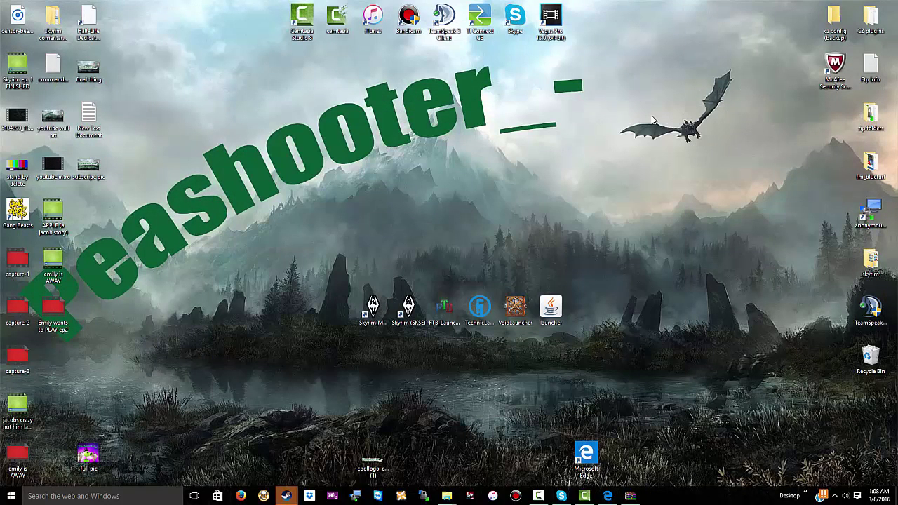